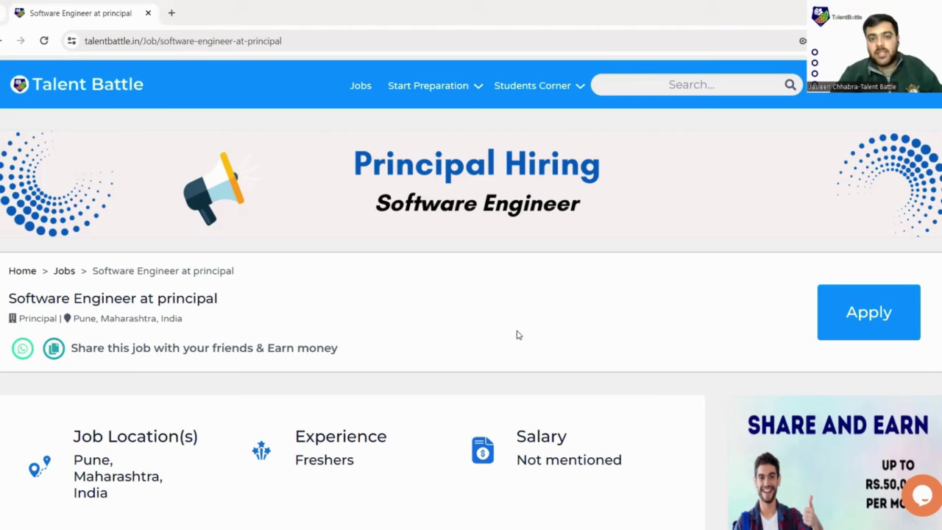
Highlight the job title, the Pune, Maharashtra location and the 18 Days left deadline.
{"action": "scroll", "coordinate": [477, 319], "scroll_direction": "down", "scroll_amount": 2}
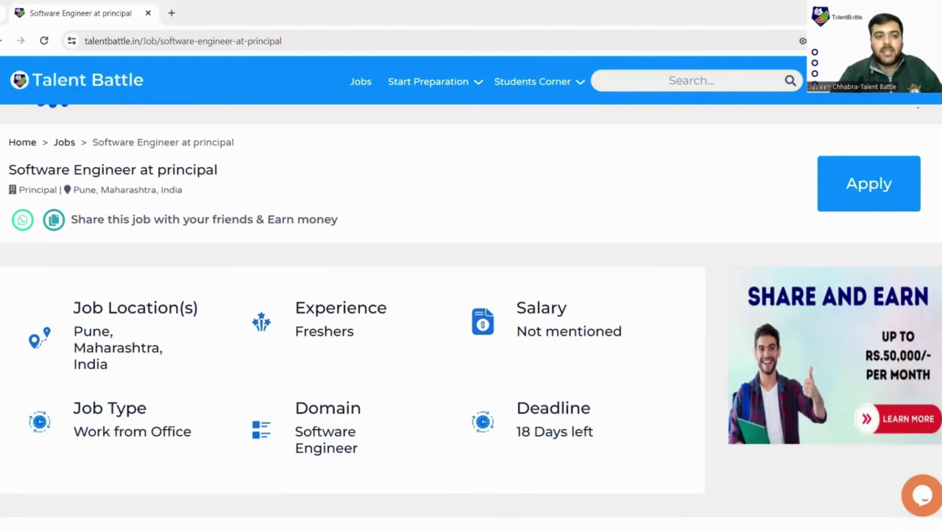
{"action": "left_click_drag", "start_coordinate": [6, 171], "coordinate": [280, 182]}
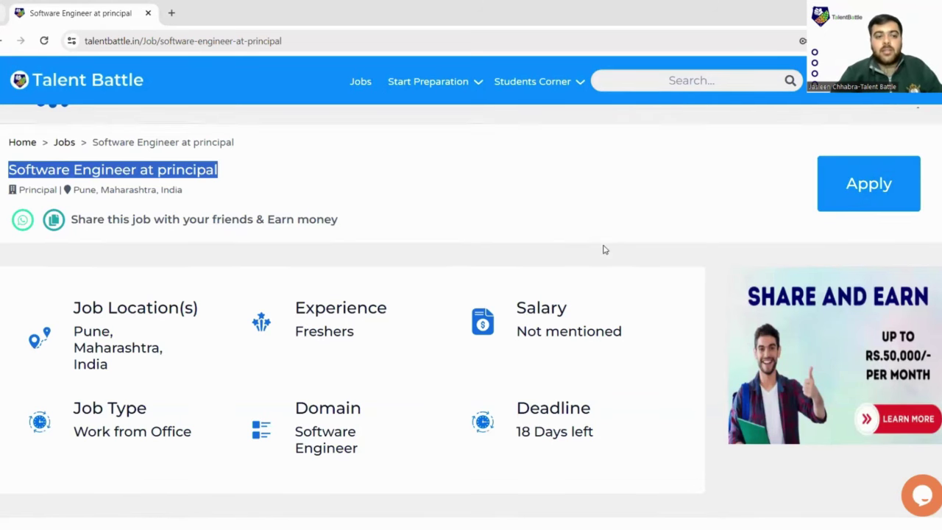
{"action": "scroll", "coordinate": [603, 248], "scroll_direction": "down", "scroll_amount": 2}
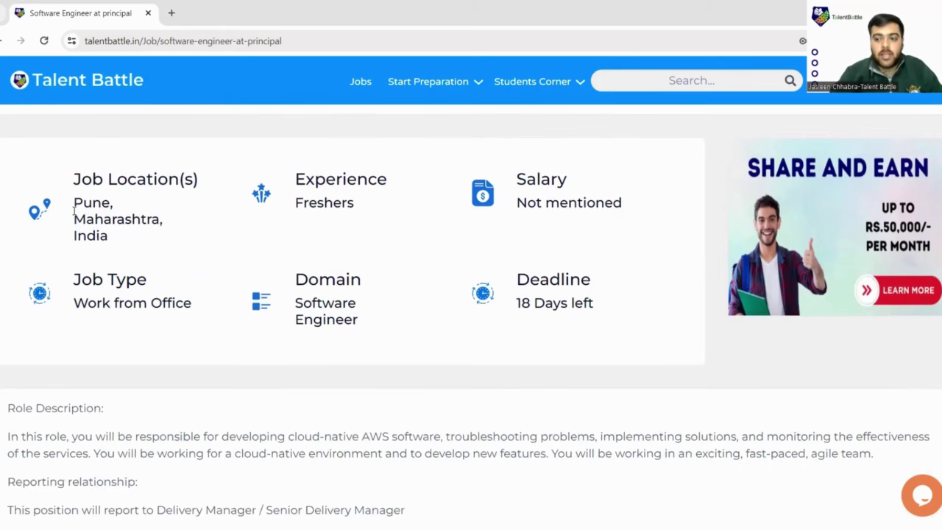
{"action": "left_click_drag", "start_coordinate": [74, 203], "coordinate": [159, 219]}
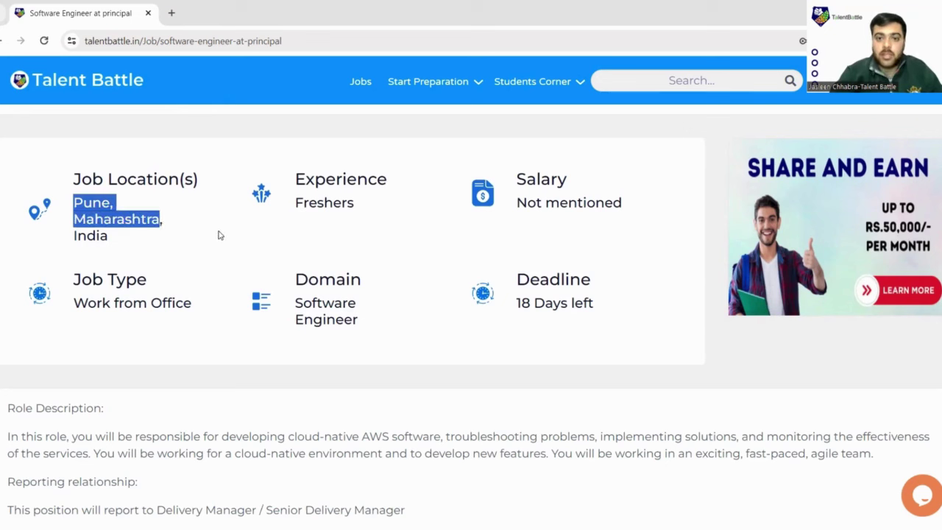
{"action": "scroll", "coordinate": [234, 234], "scroll_direction": "down", "scroll_amount": 1}
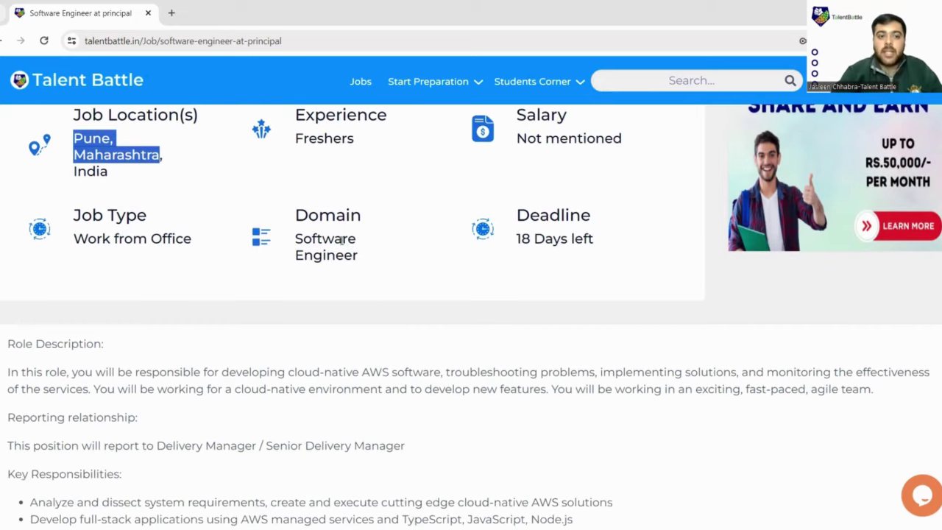
{"action": "left_click_drag", "start_coordinate": [519, 240], "coordinate": [593, 238]}
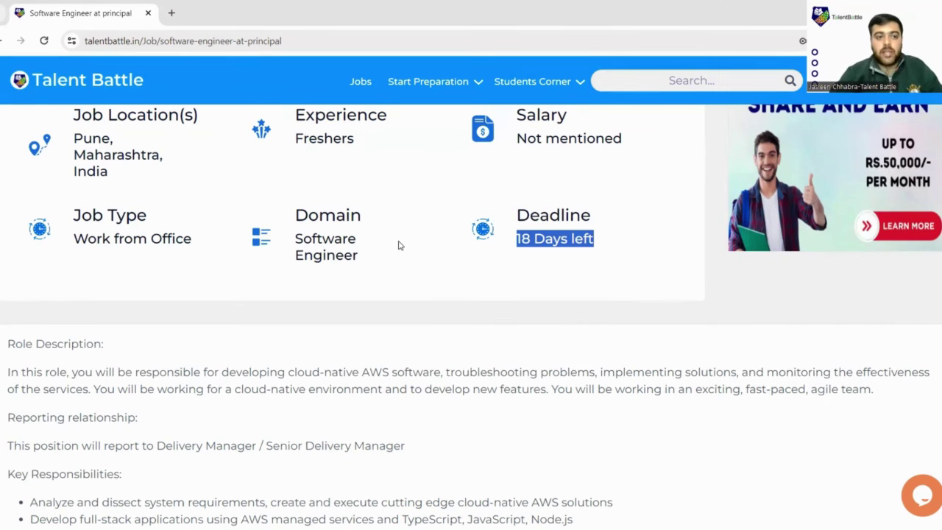
Highlight the role description, the reporting relationship line and the key responsibilities bullets.
{"action": "scroll", "coordinate": [398, 245], "scroll_direction": "down", "scroll_amount": 3}
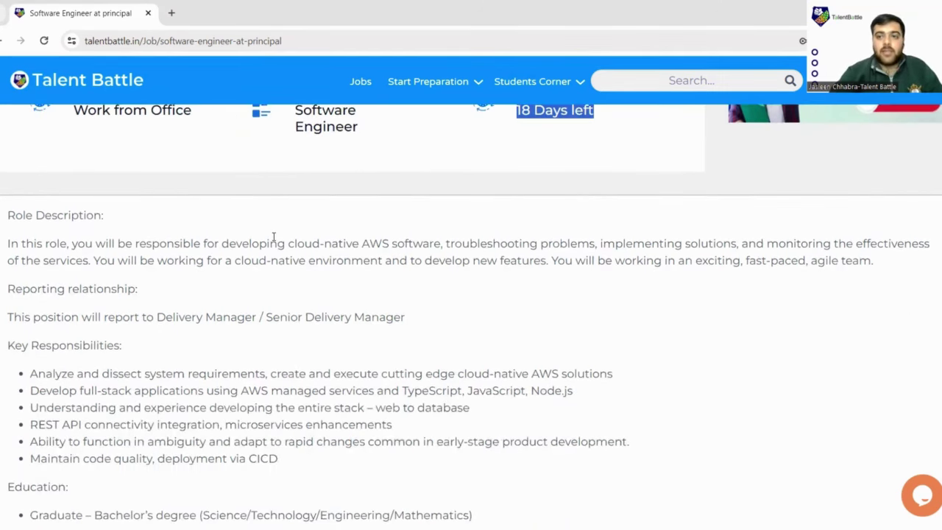
{"action": "scroll", "coordinate": [273, 237], "scroll_direction": "down", "scroll_amount": 1}
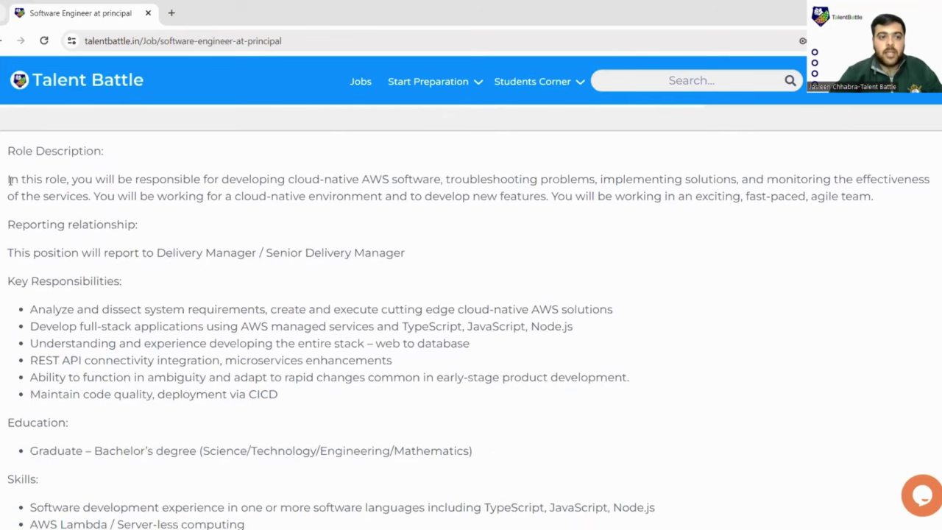
{"action": "left_click_drag", "start_coordinate": [9, 180], "coordinate": [871, 197]}
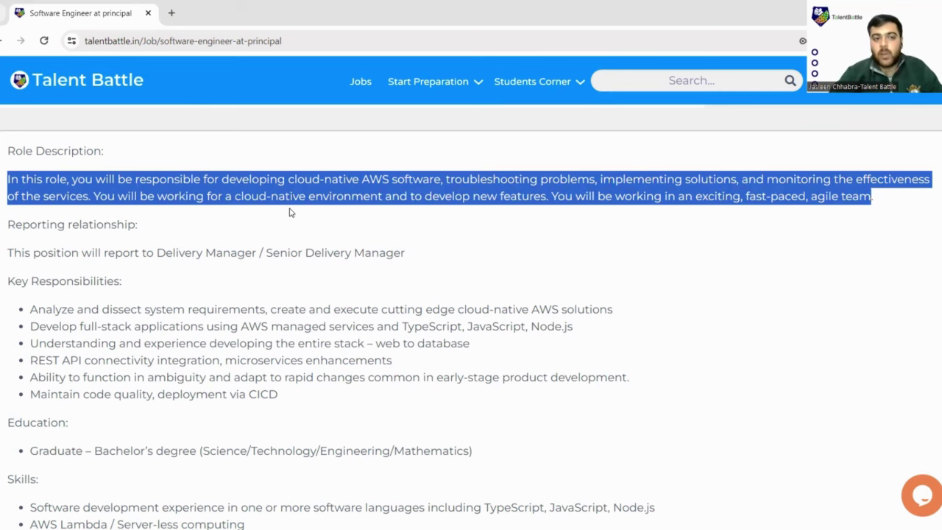
{"action": "scroll", "coordinate": [289, 213], "scroll_direction": "down", "scroll_amount": 1}
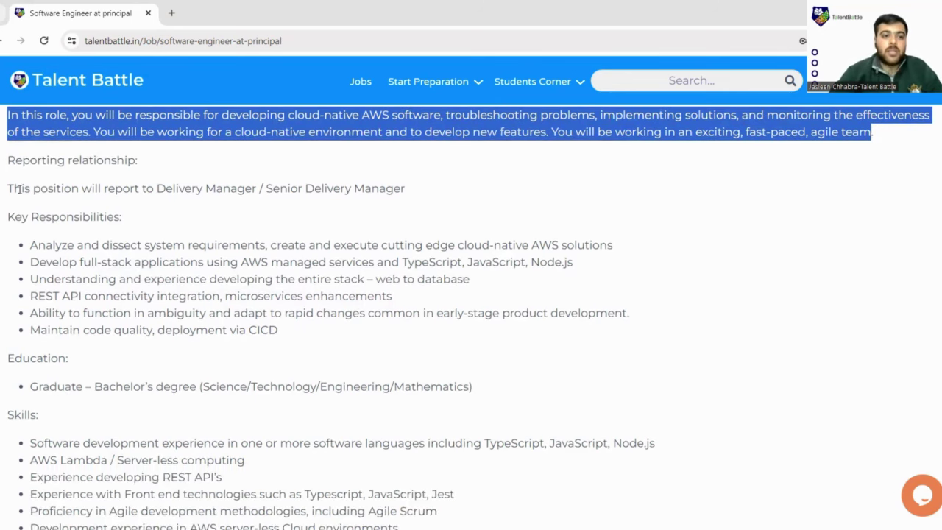
{"action": "left_click_drag", "start_coordinate": [21, 189], "coordinate": [386, 201]}
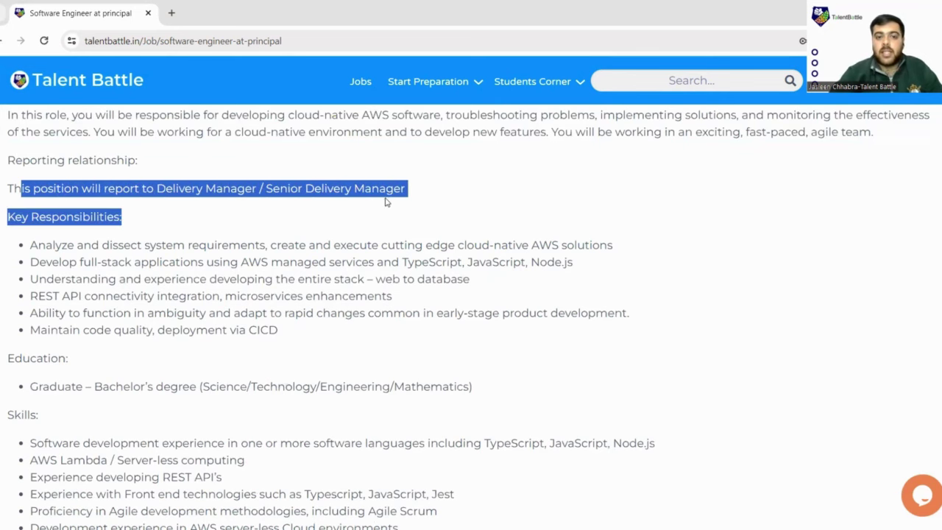
{"action": "left_click", "coordinate": [226, 212]}
{"action": "scroll", "coordinate": [213, 209], "scroll_direction": "down", "scroll_amount": 1}
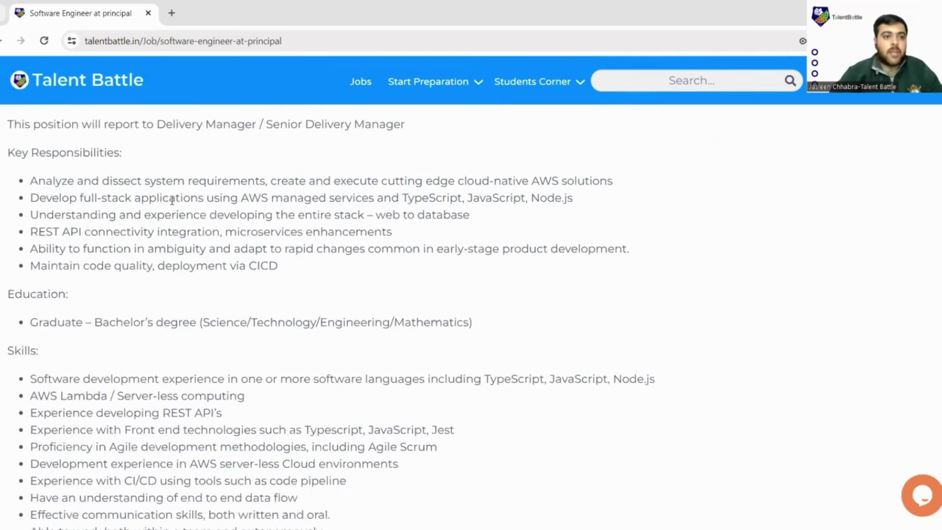
{"action": "left_click_drag", "start_coordinate": [32, 181], "coordinate": [308, 277]}
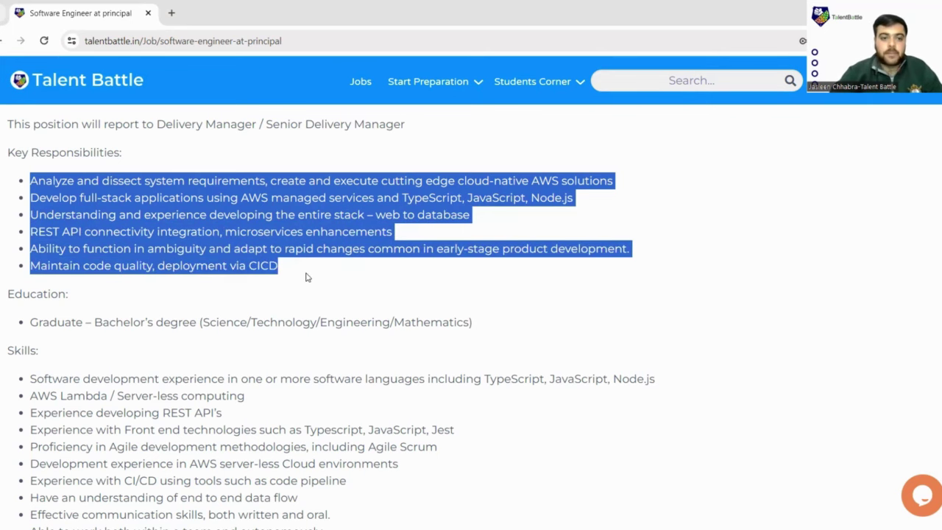
Highlight the Bachelor's degree and STEM fields requirement, plus the first skills, REST API and front end.
{"action": "scroll", "coordinate": [307, 273], "scroll_direction": "down", "scroll_amount": 1}
{"action": "scroll", "coordinate": [50, 243], "scroll_direction": "down", "scroll_amount": 1}
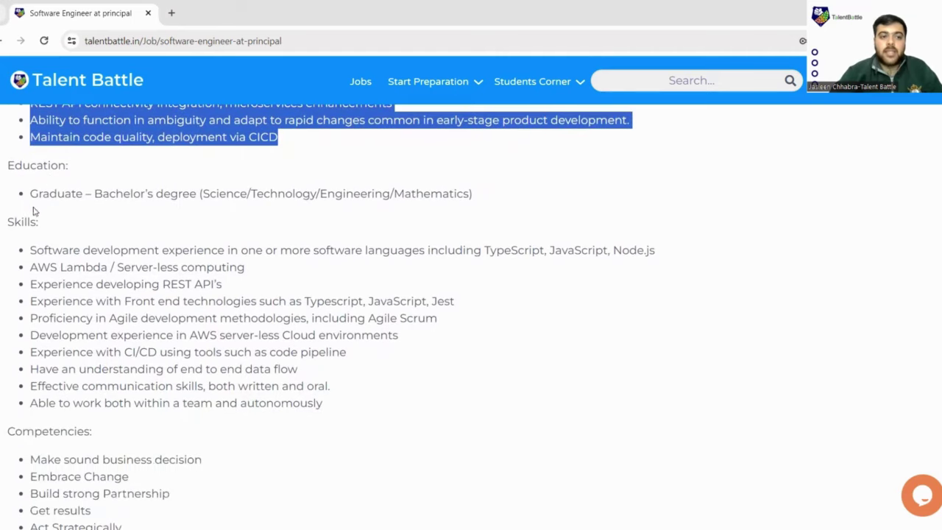
{"action": "left_click_drag", "start_coordinate": [87, 193], "coordinate": [255, 207]}
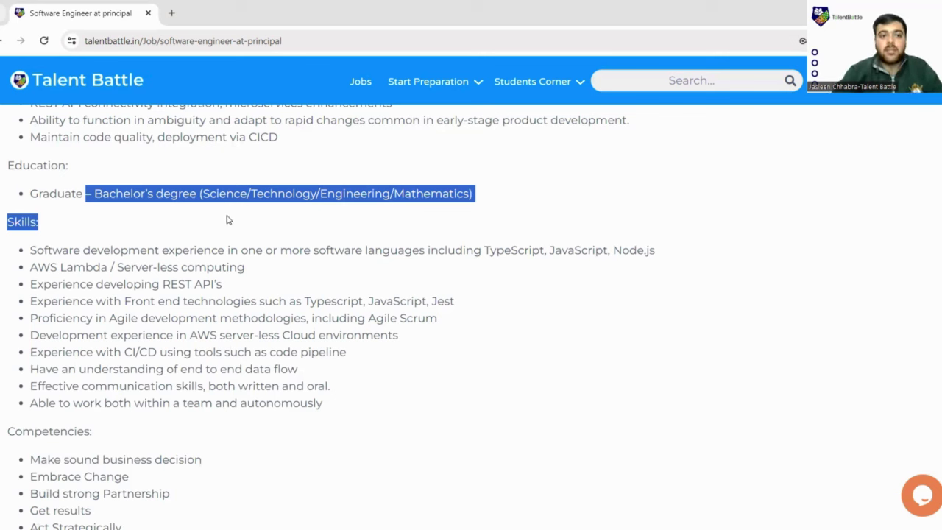
{"action": "left_click", "coordinate": [221, 205]}
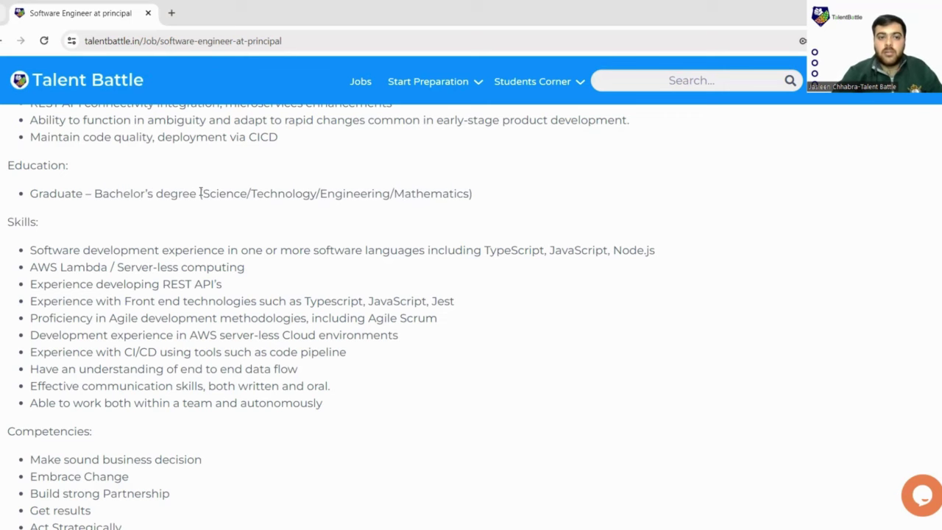
{"action": "left_click_drag", "start_coordinate": [200, 193], "coordinate": [483, 198]}
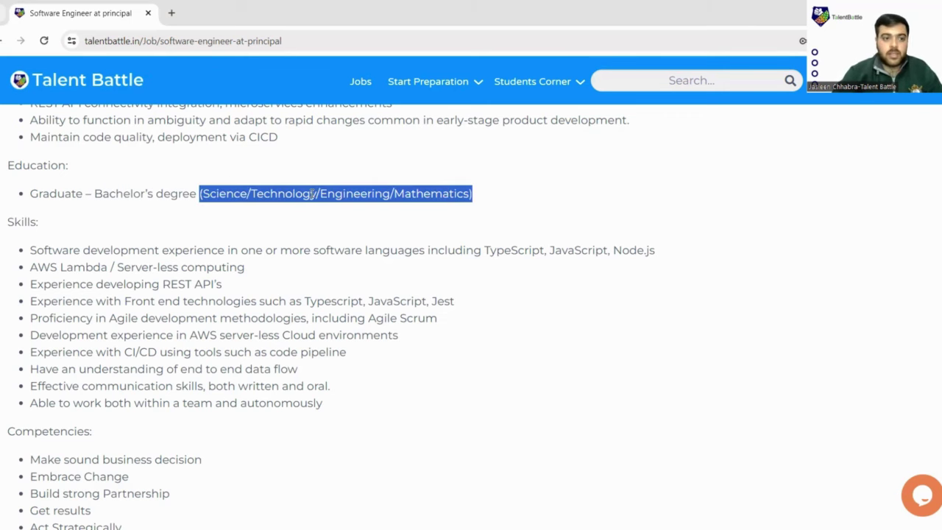
{"action": "scroll", "coordinate": [181, 181], "scroll_direction": "down", "scroll_amount": 1}
{"action": "scroll", "coordinate": [86, 172], "scroll_direction": "down", "scroll_amount": 1}
{"action": "scroll", "coordinate": [86, 173], "scroll_direction": "up", "scroll_amount": 1}
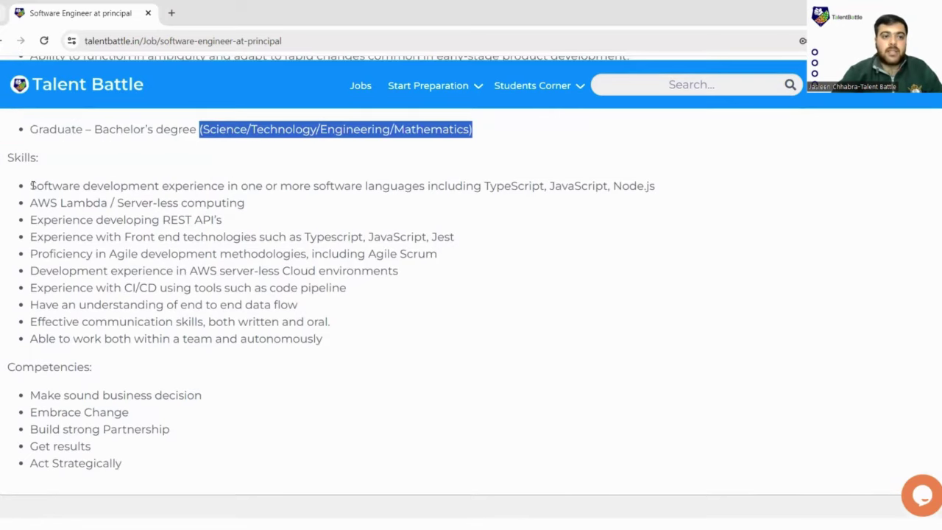
{"action": "left_click_drag", "start_coordinate": [33, 185], "coordinate": [292, 200]}
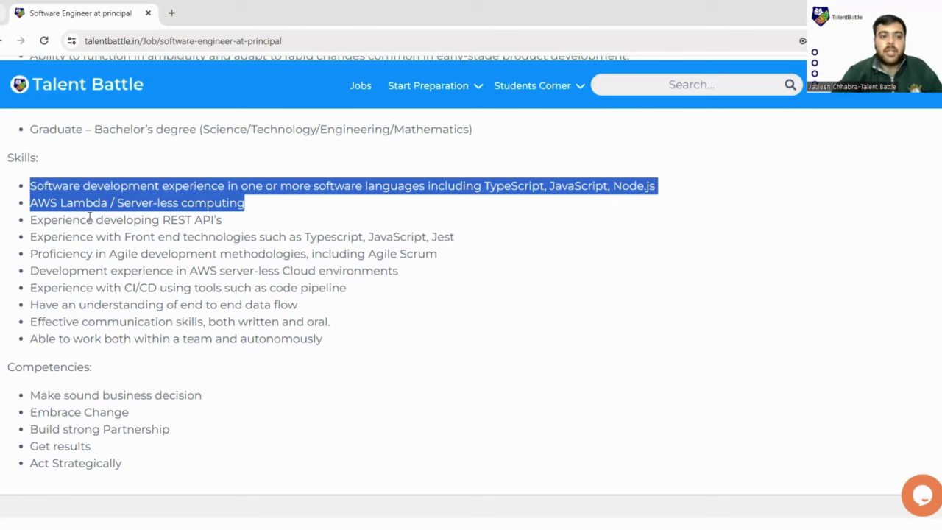
{"action": "left_click_drag", "start_coordinate": [42, 221], "coordinate": [297, 288]}
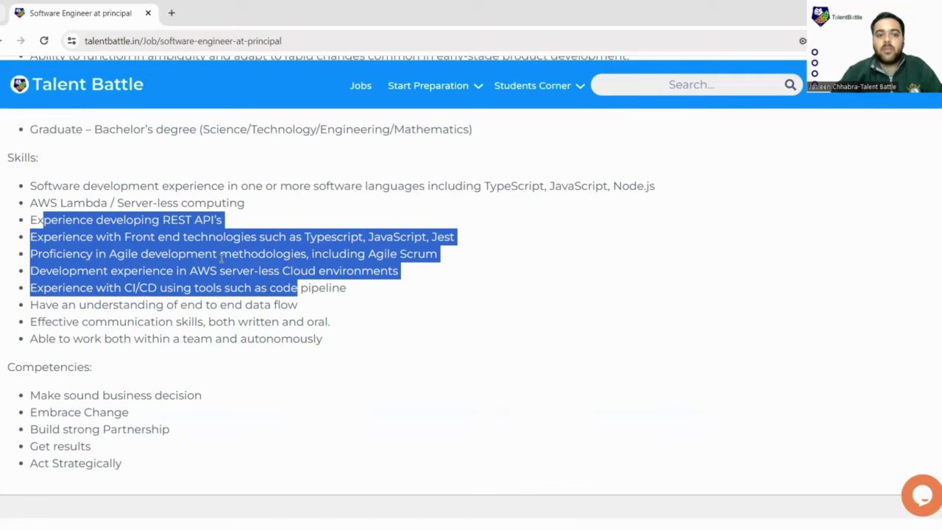
Highlight the end-to-end data flow, communication, teamwork and Build strong Partnership requirements.
{"action": "scroll", "coordinate": [220, 259], "scroll_direction": "down", "scroll_amount": 1}
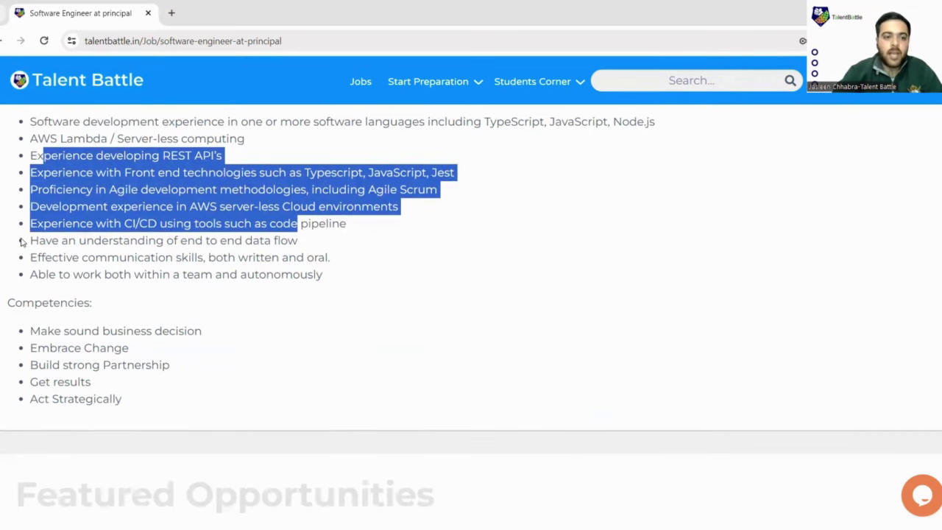
{"action": "left_click_drag", "start_coordinate": [21, 242], "coordinate": [308, 268]}
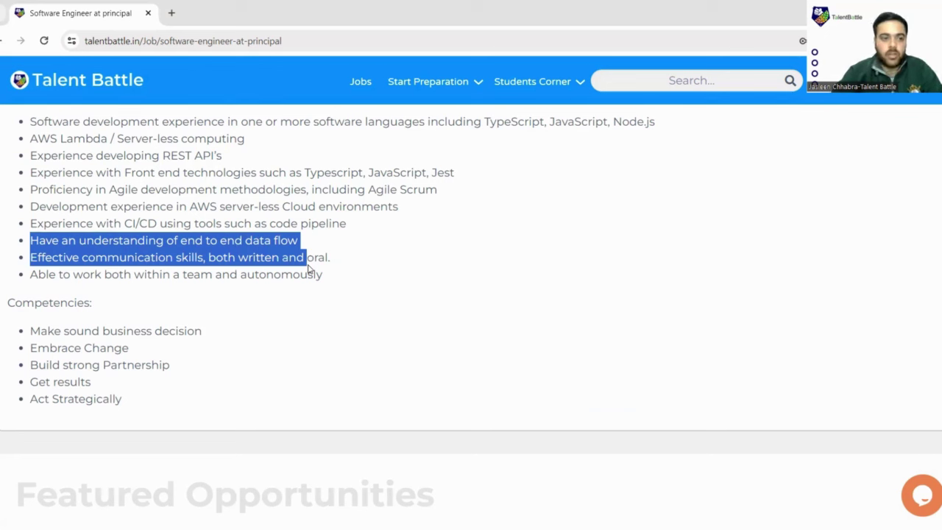
{"action": "left_click_drag", "start_coordinate": [309, 268], "coordinate": [287, 293]}
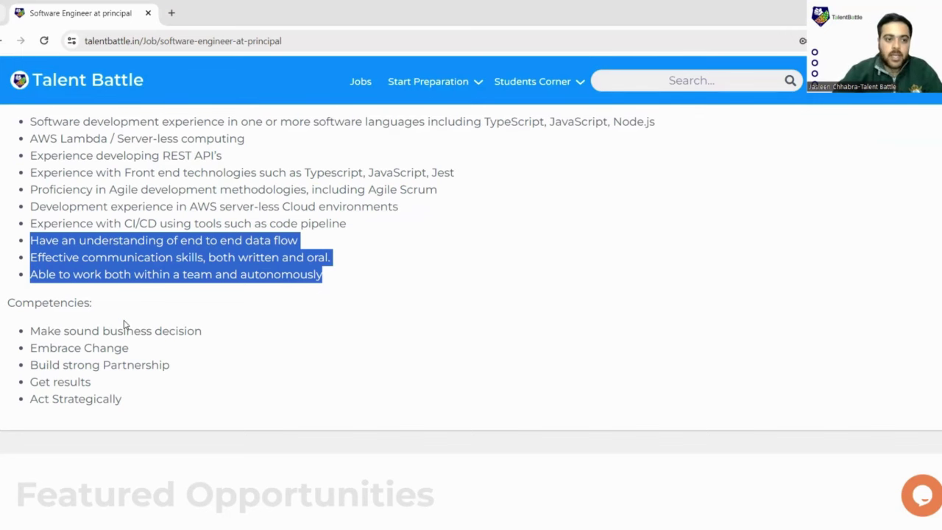
{"action": "scroll", "coordinate": [122, 322], "scroll_direction": "down", "scroll_amount": 1}
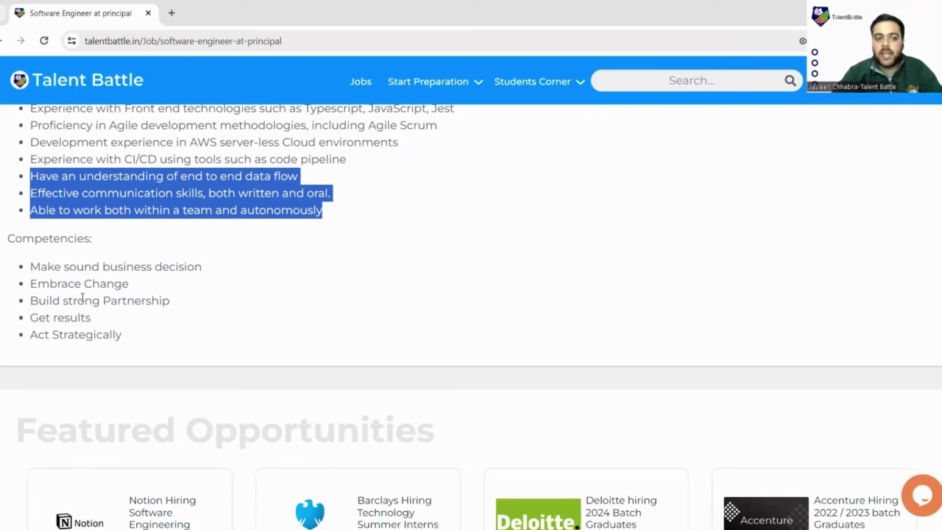
{"action": "left_click_drag", "start_coordinate": [77, 300], "coordinate": [163, 306]}
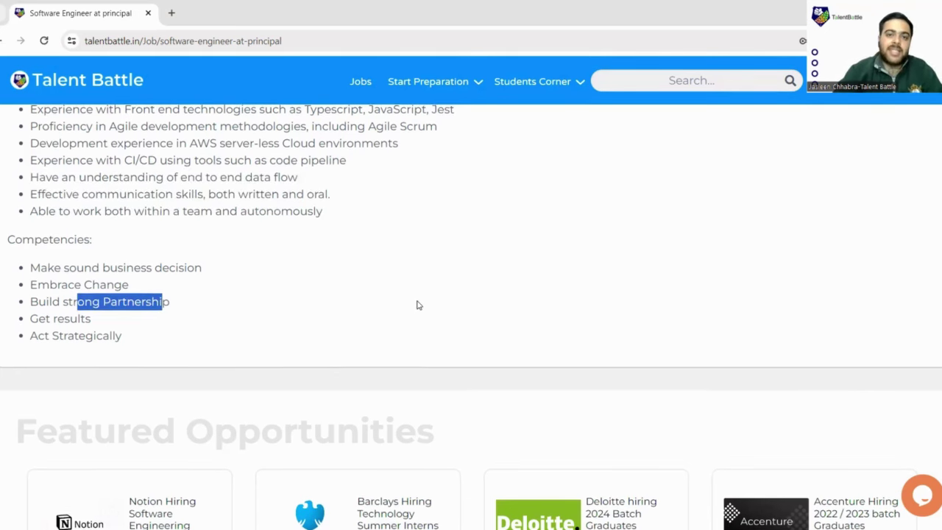
Return to the top of the posting and launch the employer's application.
{"action": "scroll", "coordinate": [417, 305], "scroll_direction": "up", "scroll_amount": 5}
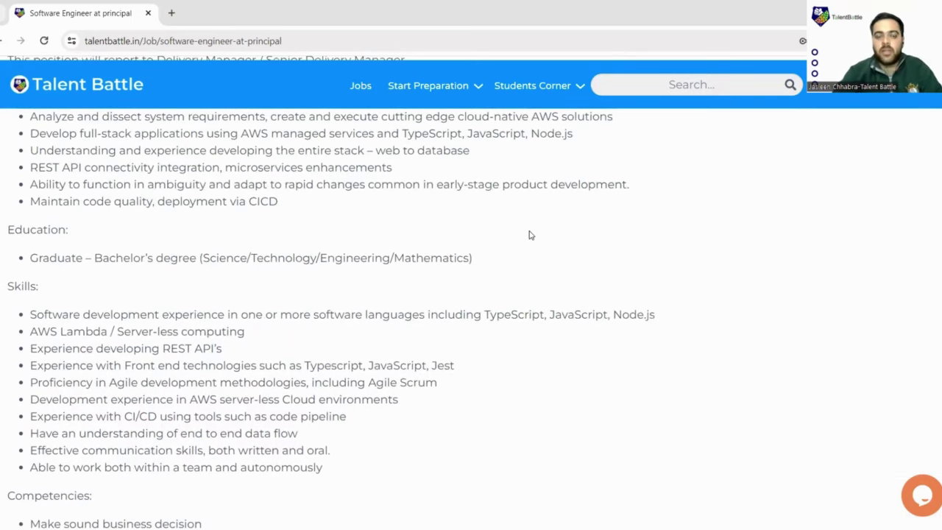
{"action": "scroll", "coordinate": [533, 236], "scroll_direction": "up", "scroll_amount": 2}
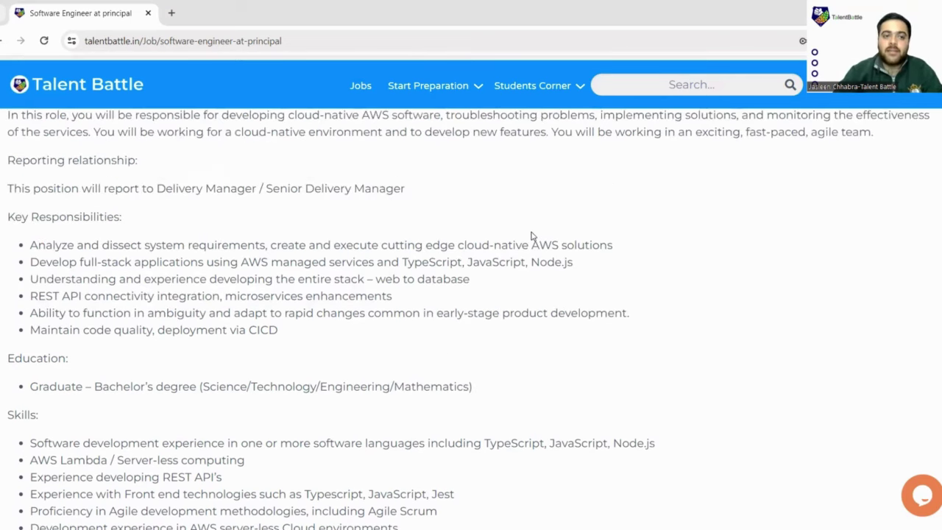
{"action": "scroll", "coordinate": [533, 237], "scroll_direction": "up", "scroll_amount": 4}
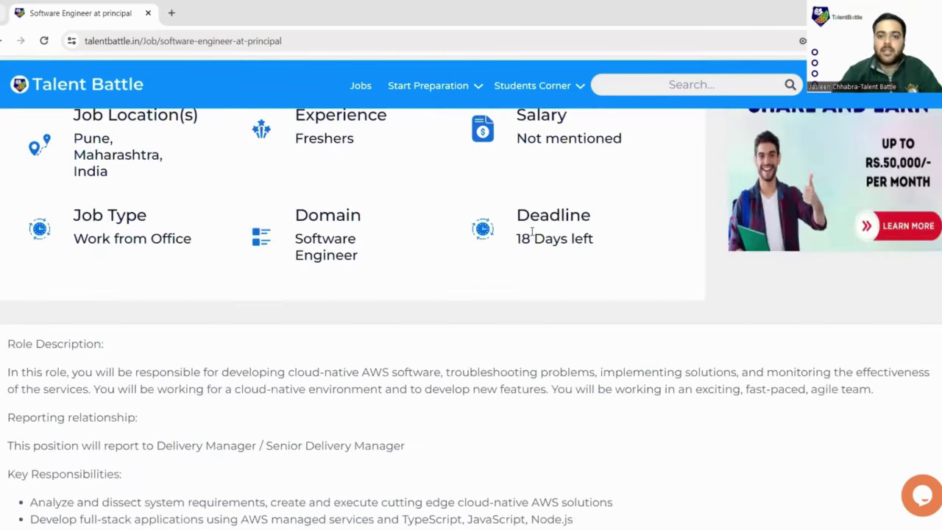
{"action": "scroll", "coordinate": [532, 233], "scroll_direction": "up", "scroll_amount": 5}
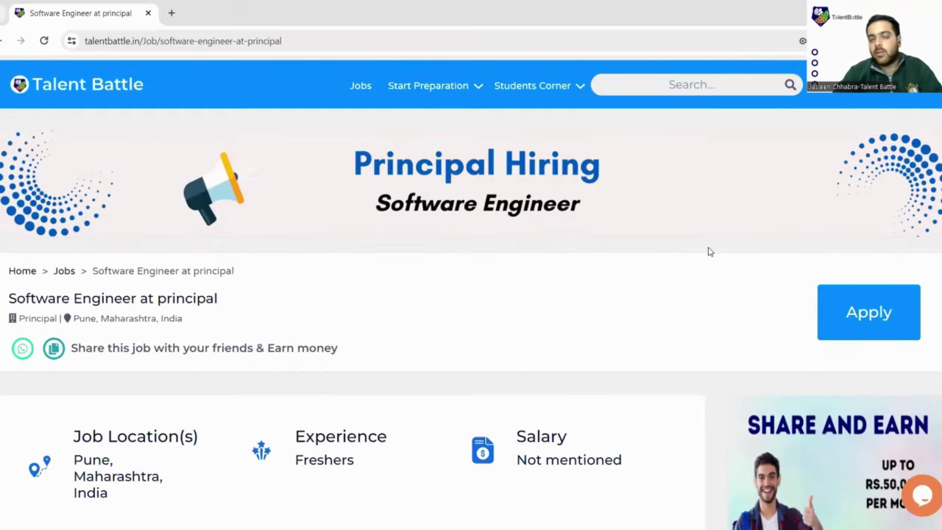
{"action": "left_click", "coordinate": [865, 318]}
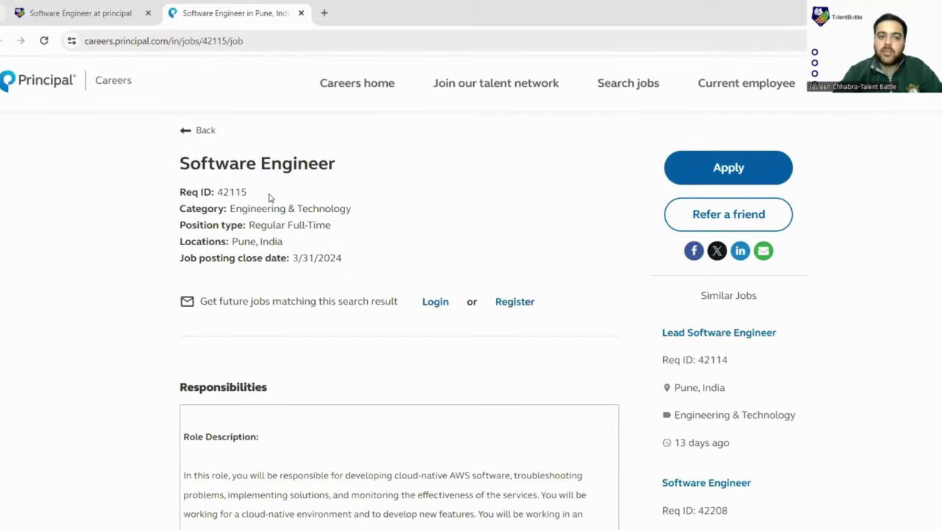
Highlight Req ID 42115, the Regular Full-Time position type and close date 3/31/2024.
{"action": "scroll", "coordinate": [270, 198], "scroll_direction": "down", "scroll_amount": 2}
{"action": "scroll", "coordinate": [231, 190], "scroll_direction": "up", "scroll_amount": 1}
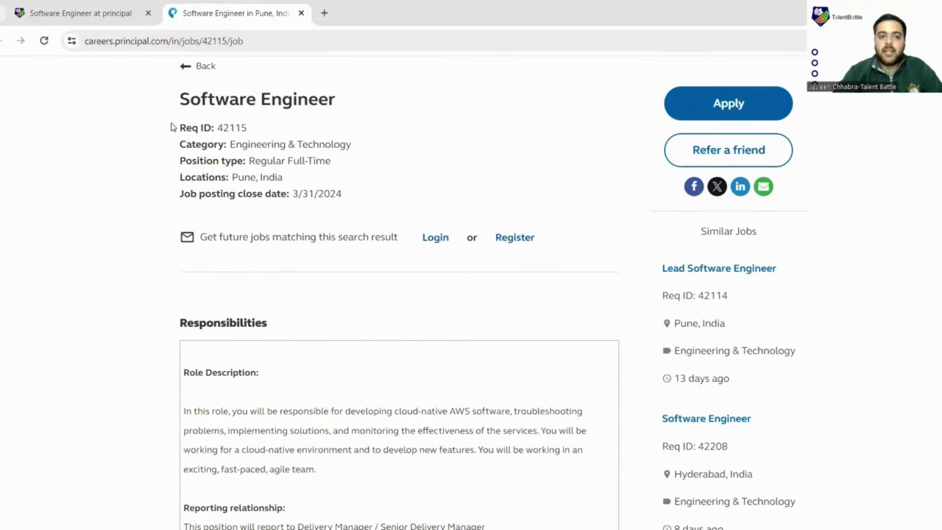
{"action": "left_click_drag", "start_coordinate": [216, 129], "coordinate": [257, 130]}
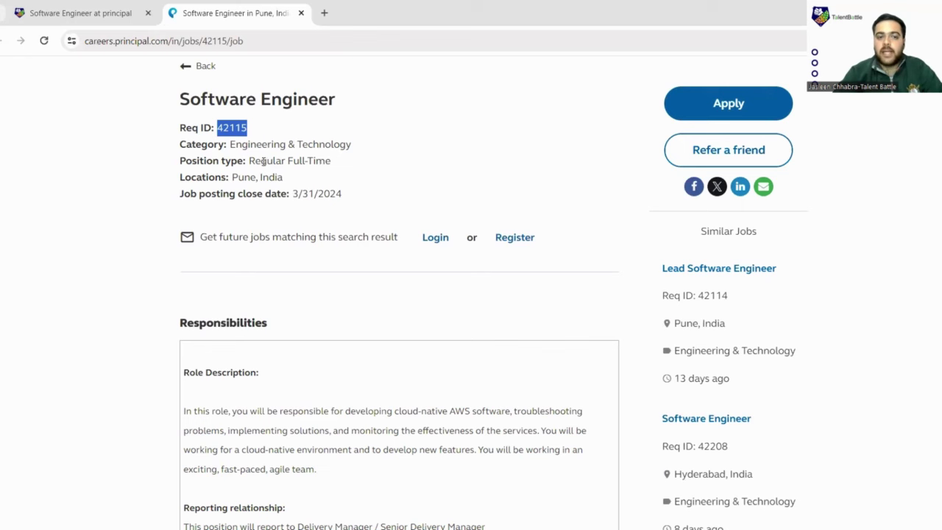
{"action": "left_click_drag", "start_coordinate": [255, 161], "coordinate": [331, 163]}
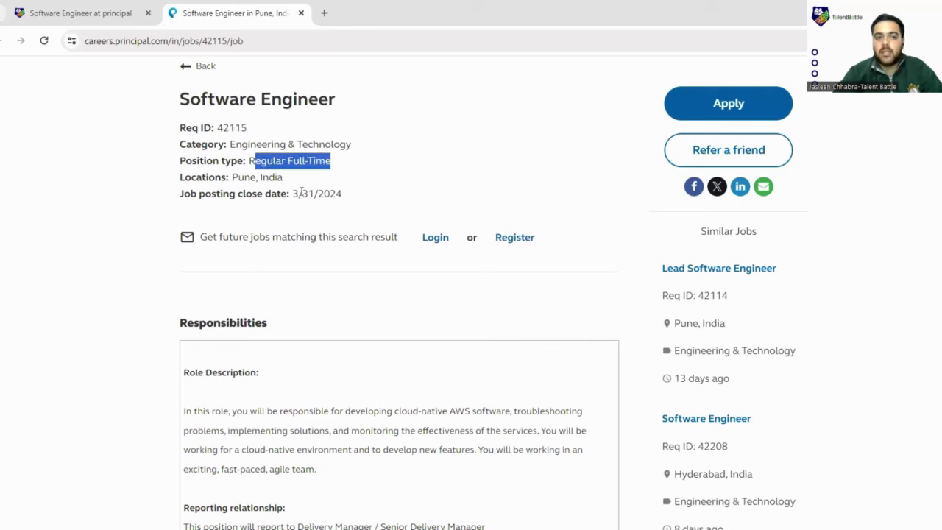
{"action": "left_click_drag", "start_coordinate": [292, 194], "coordinate": [349, 199]}
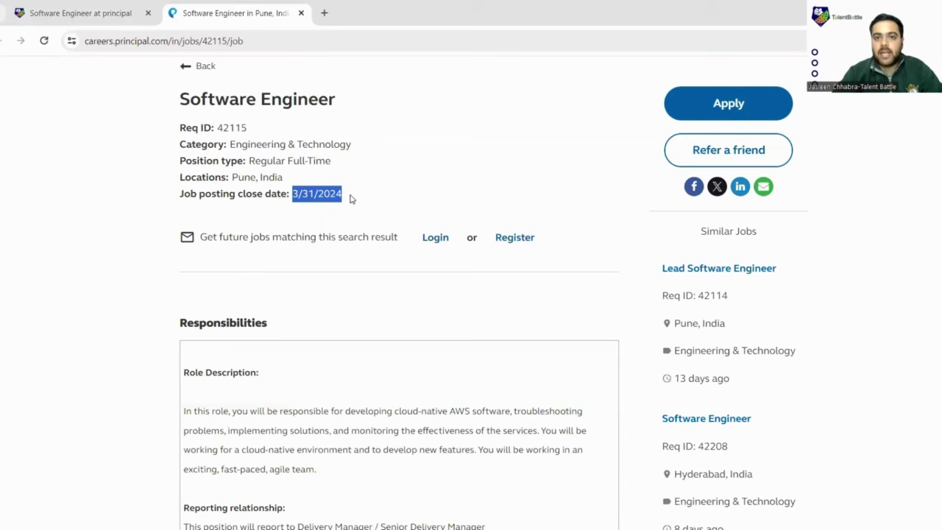
Skim the job description and start the Software Engineer application.
{"action": "scroll", "coordinate": [389, 242], "scroll_direction": "down", "scroll_amount": 8}
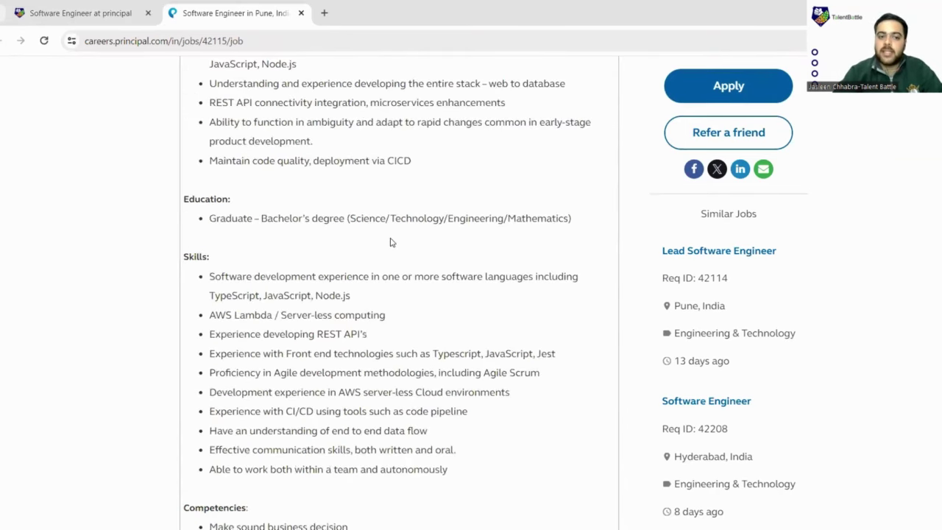
{"action": "scroll", "coordinate": [390, 243], "scroll_direction": "down", "scroll_amount": 3}
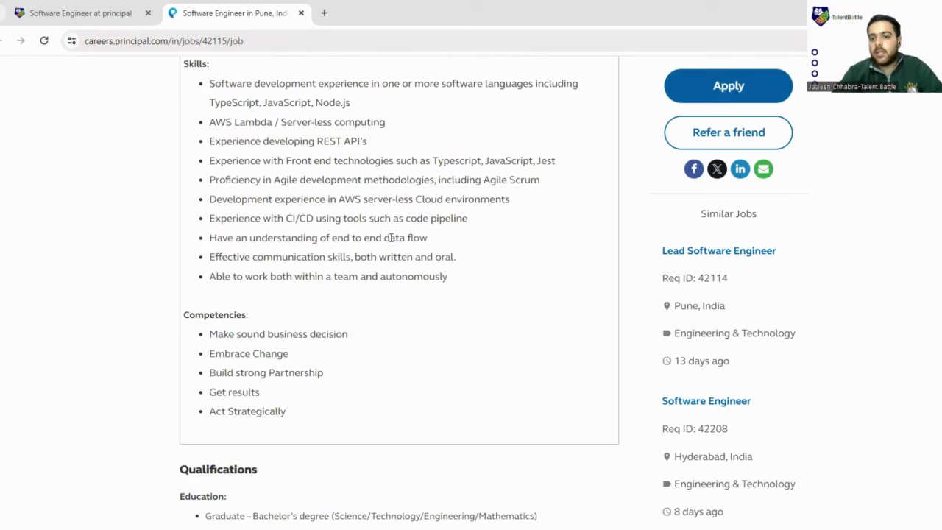
{"action": "scroll", "coordinate": [390, 238], "scroll_direction": "up", "scroll_amount": 10}
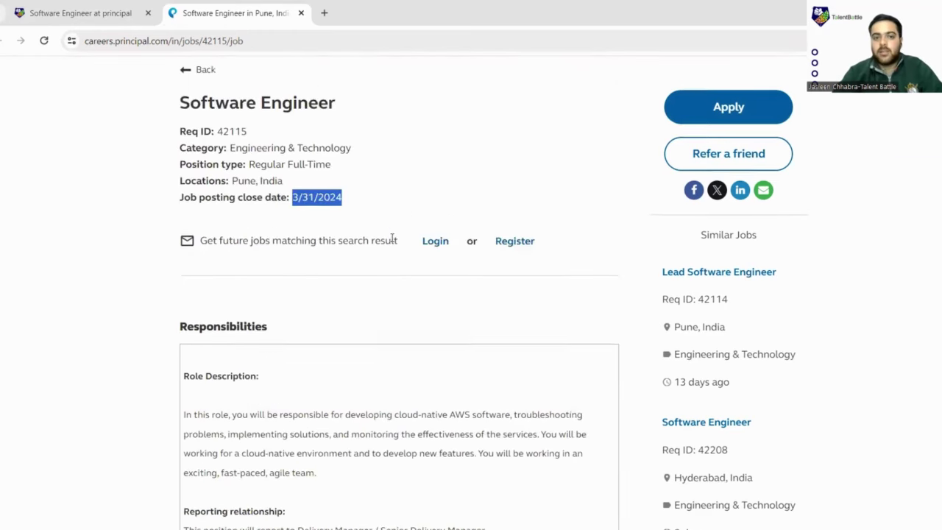
{"action": "left_click", "coordinate": [739, 169]}
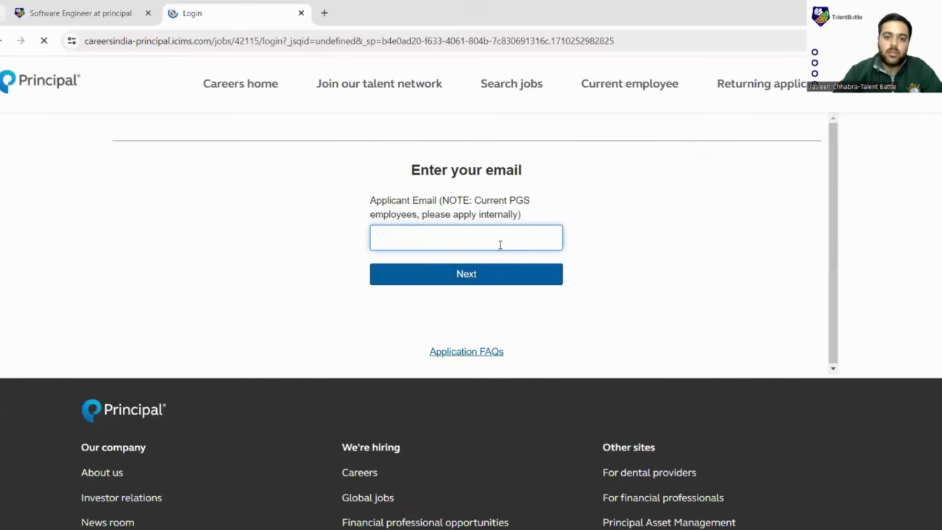
Enter the applicant's email address on the login page and continue.
{"action": "left_click", "coordinate": [500, 243]}
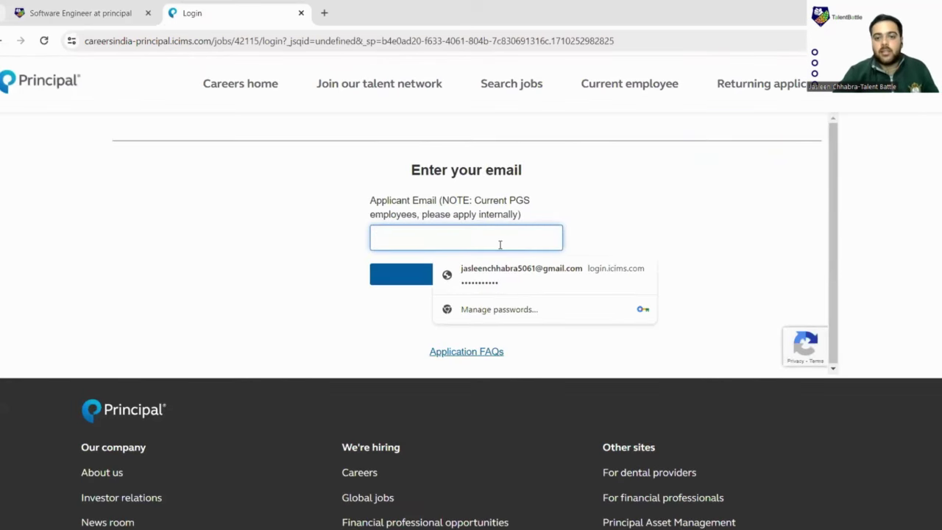
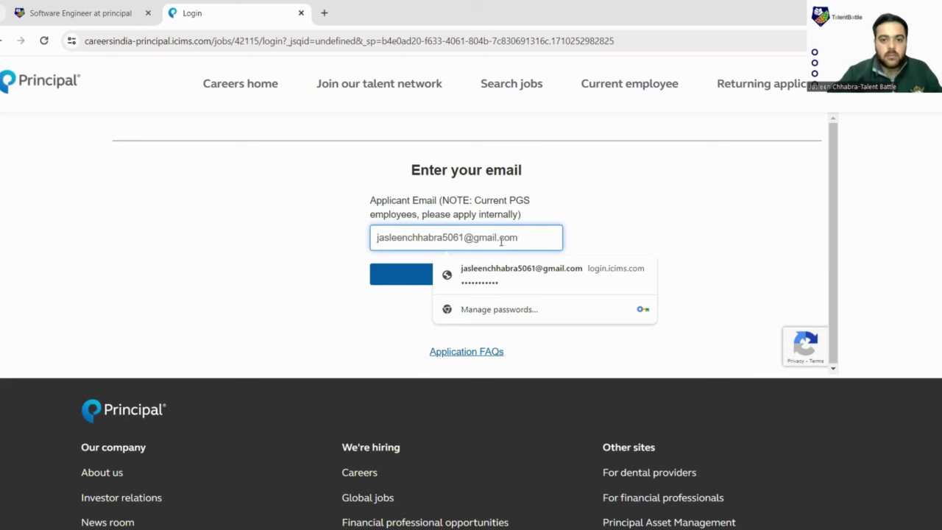
{"action": "left_click", "coordinate": [409, 276]}
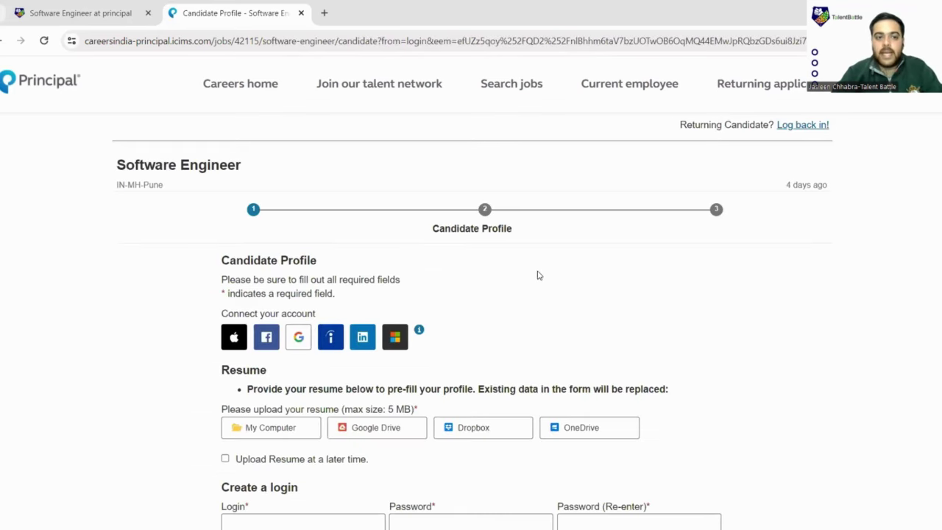
Scroll down through the Candidate Profile form to review its resume, name, SMS and address fields.
{"action": "scroll", "coordinate": [543, 275], "scroll_direction": "down", "scroll_amount": 2}
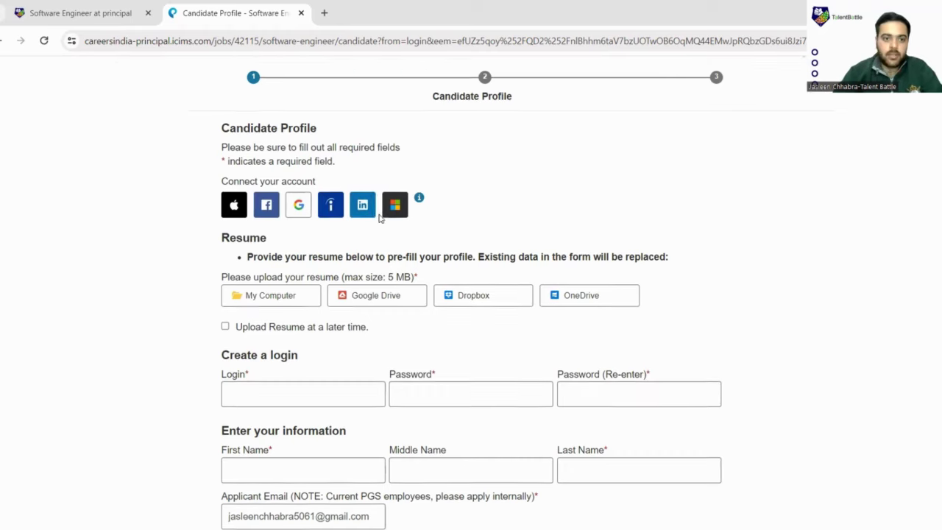
{"action": "scroll", "coordinate": [368, 217], "scroll_direction": "down", "scroll_amount": 2}
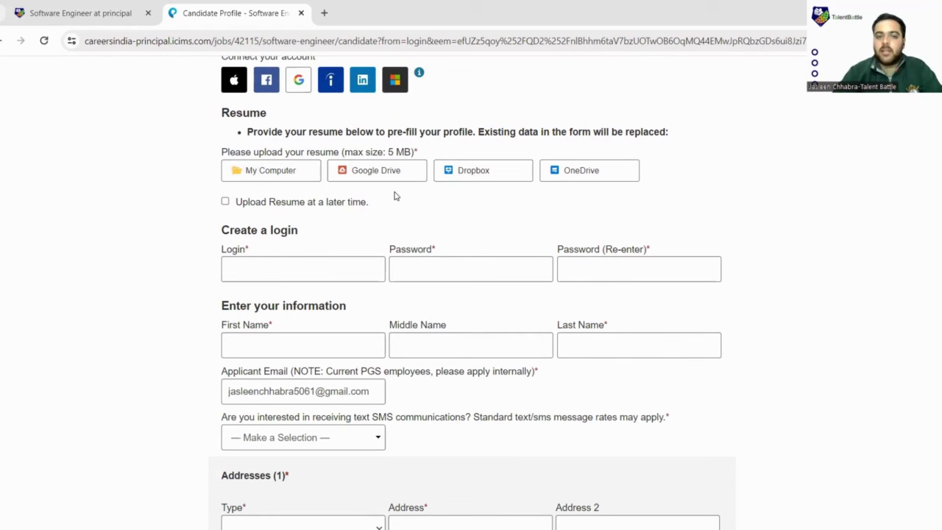
{"action": "scroll", "coordinate": [375, 189], "scroll_direction": "down", "scroll_amount": 1}
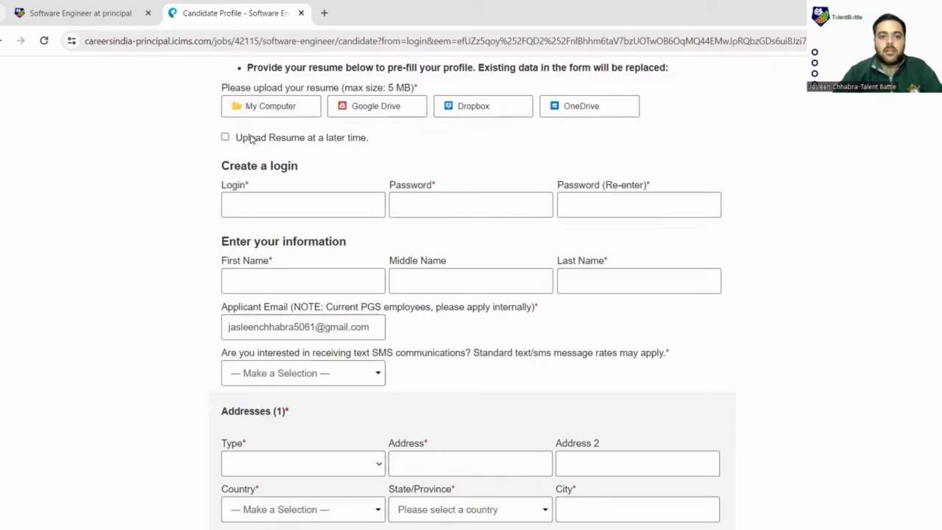
{"action": "scroll", "coordinate": [250, 140], "scroll_direction": "down", "scroll_amount": 1}
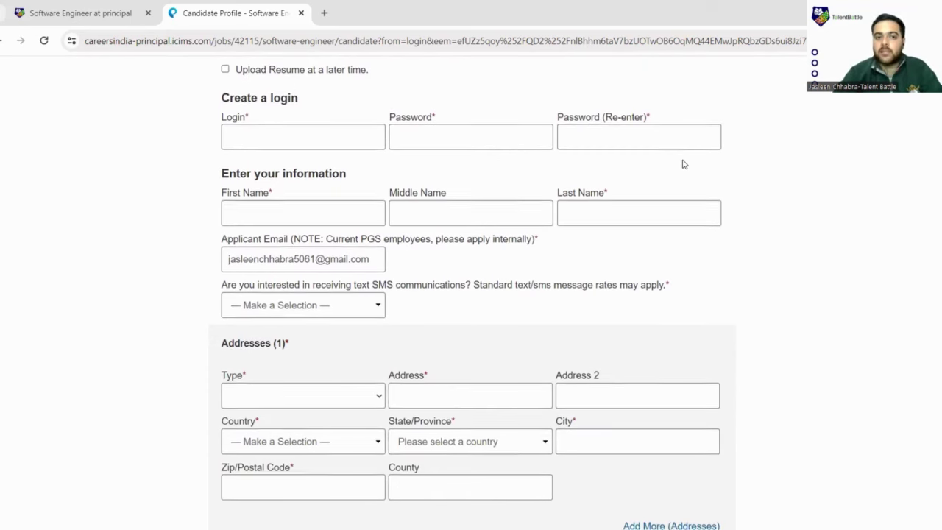
{"action": "scroll", "coordinate": [354, 169], "scroll_direction": "down", "scroll_amount": 1}
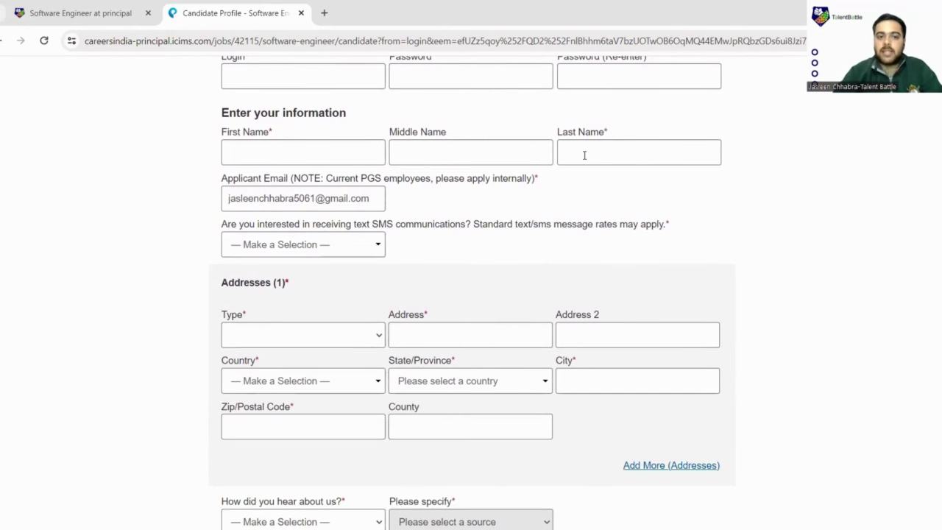
{"action": "scroll", "coordinate": [584, 156], "scroll_direction": "down", "scroll_amount": 1}
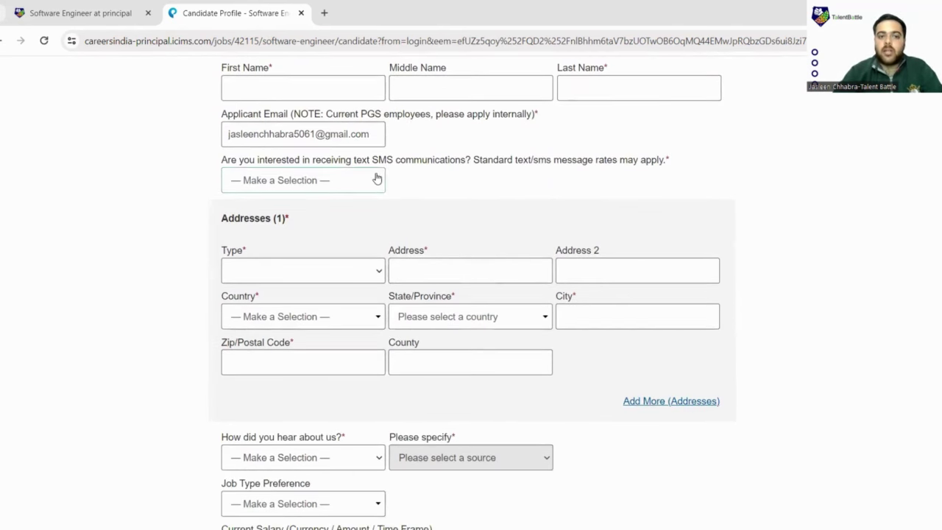
Answer Yes to receiving SMS messages and check the how-you-heard list without choosing.
{"action": "left_click", "coordinate": [371, 184]}
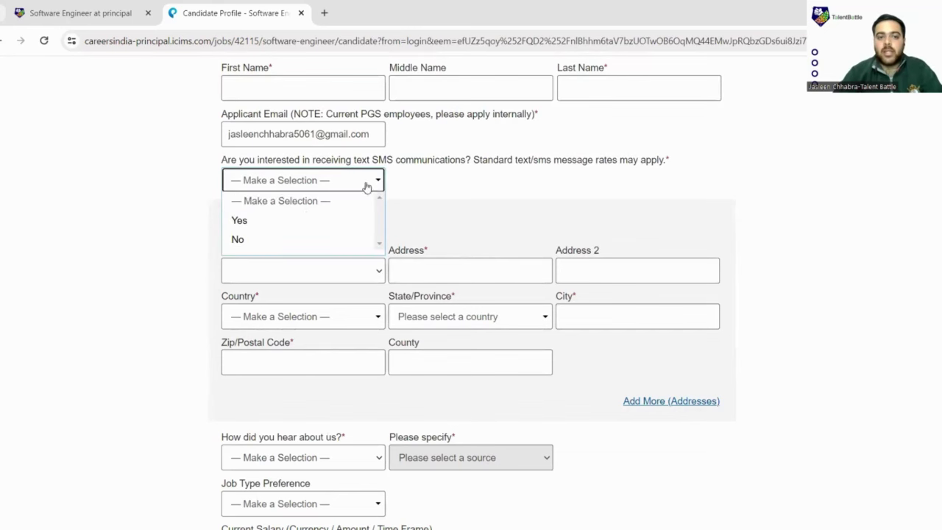
{"action": "left_click", "coordinate": [309, 219]}
{"action": "scroll", "coordinate": [437, 211], "scroll_direction": "down", "scroll_amount": 2}
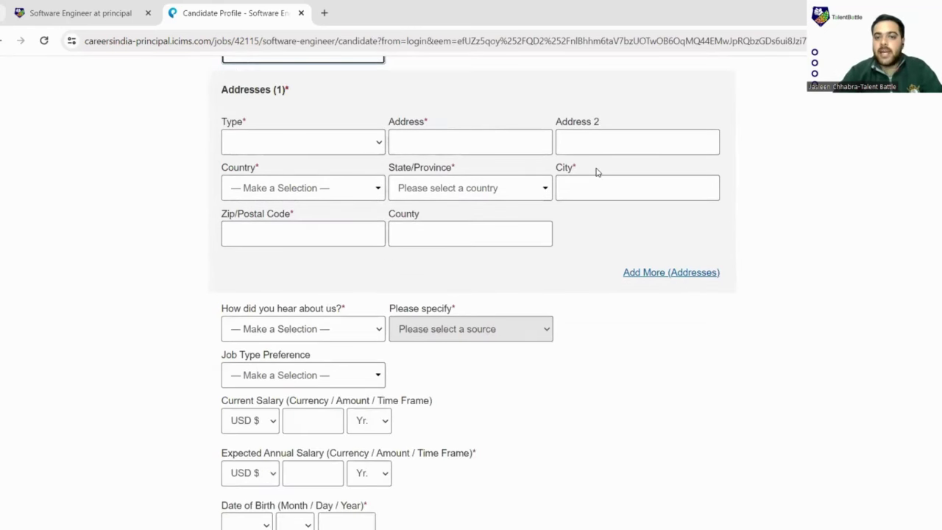
{"action": "scroll", "coordinate": [554, 260], "scroll_direction": "down", "scroll_amount": 3}
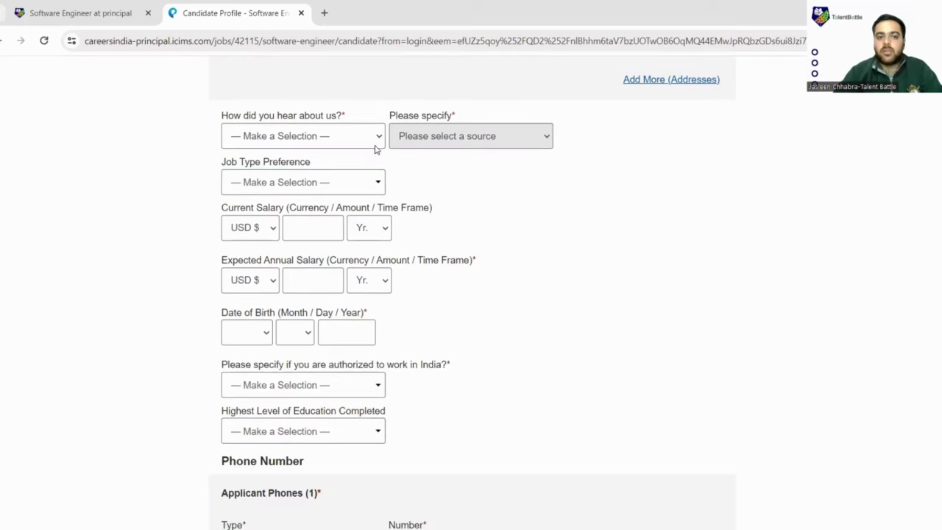
{"action": "left_click", "coordinate": [377, 137]}
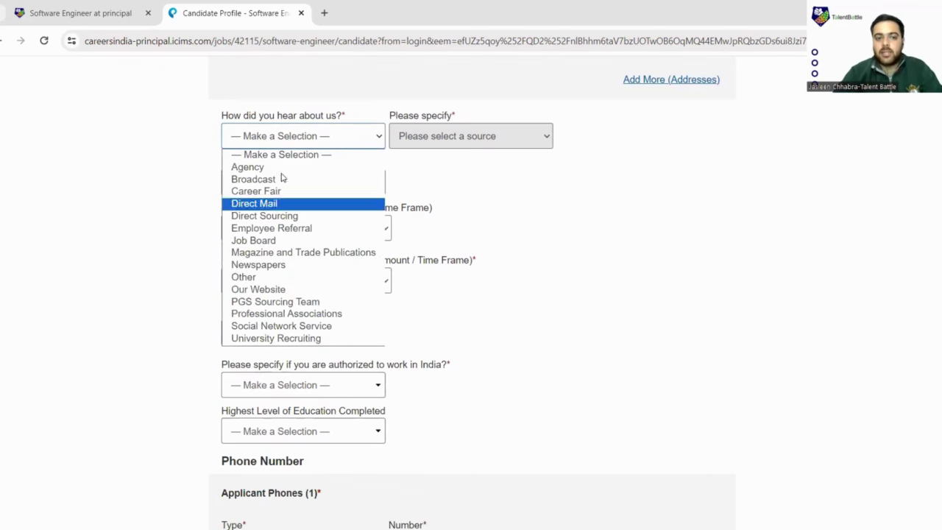
{"action": "left_click", "coordinate": [480, 145]}
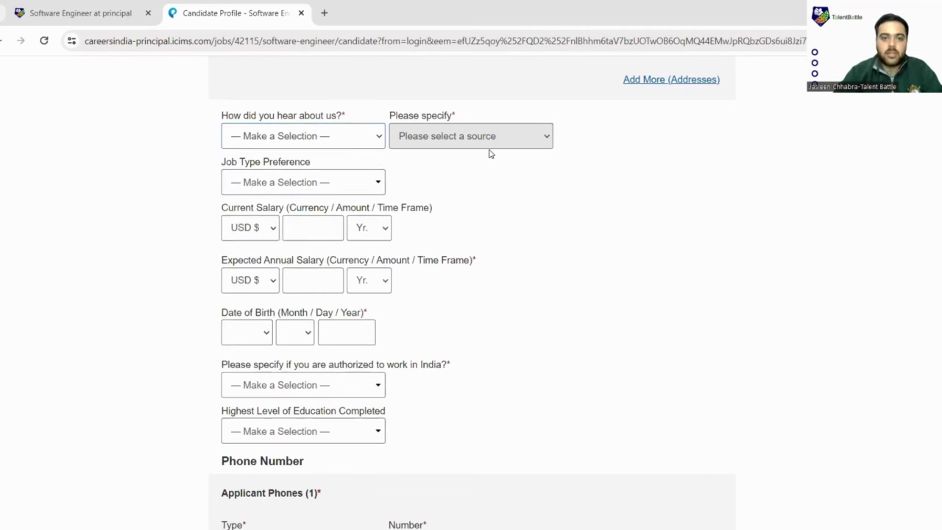
Set Job Type Preference to Full-Time.
{"action": "scroll", "coordinate": [486, 154], "scroll_direction": "down", "scroll_amount": 1}
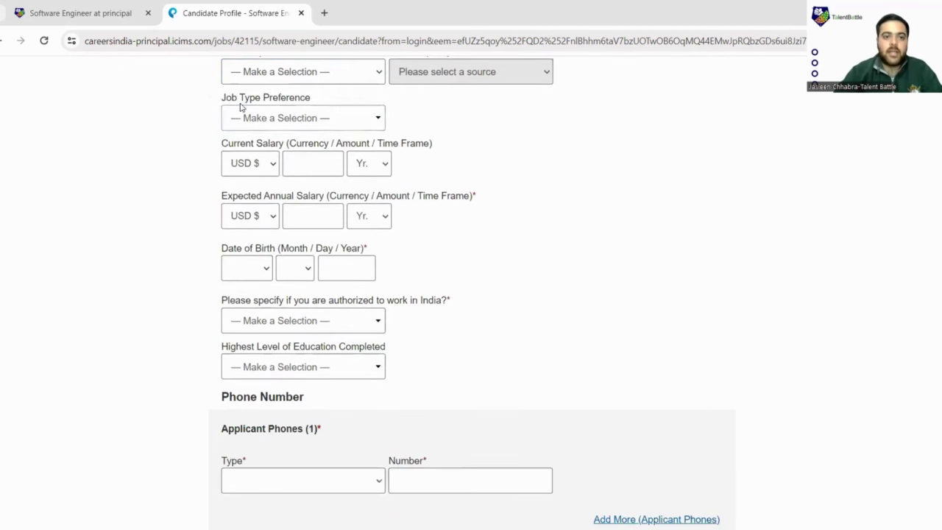
{"action": "left_click", "coordinate": [374, 124]}
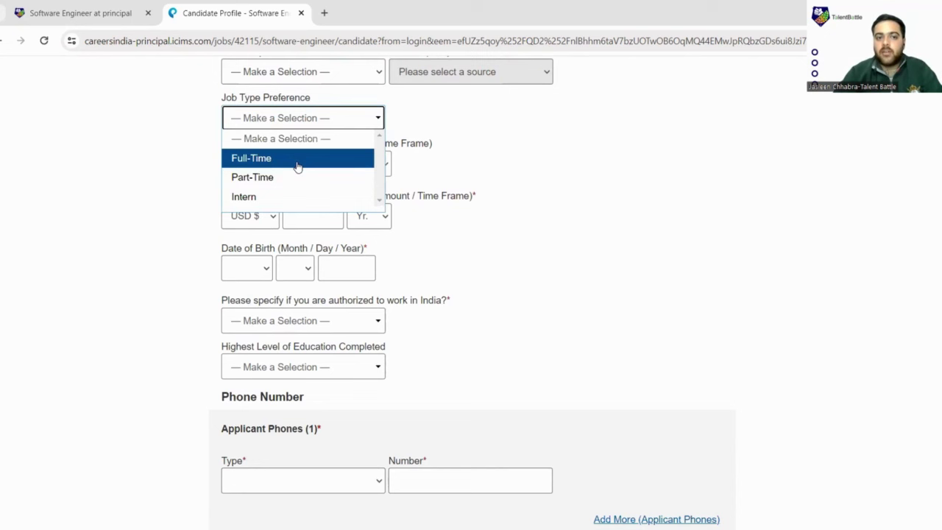
{"action": "left_click", "coordinate": [298, 159]}
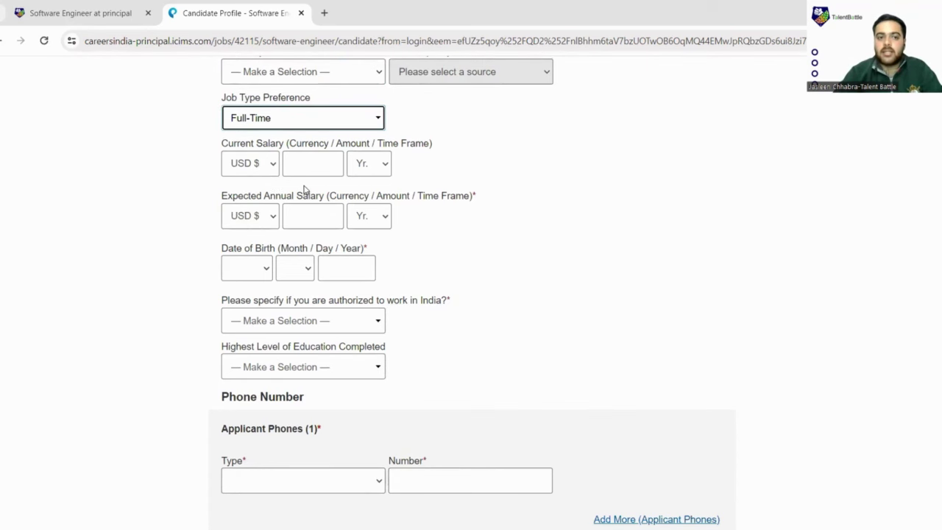
Check the expected salary currency options without selecting one.
{"action": "scroll", "coordinate": [278, 176], "scroll_direction": "down", "scroll_amount": 1}
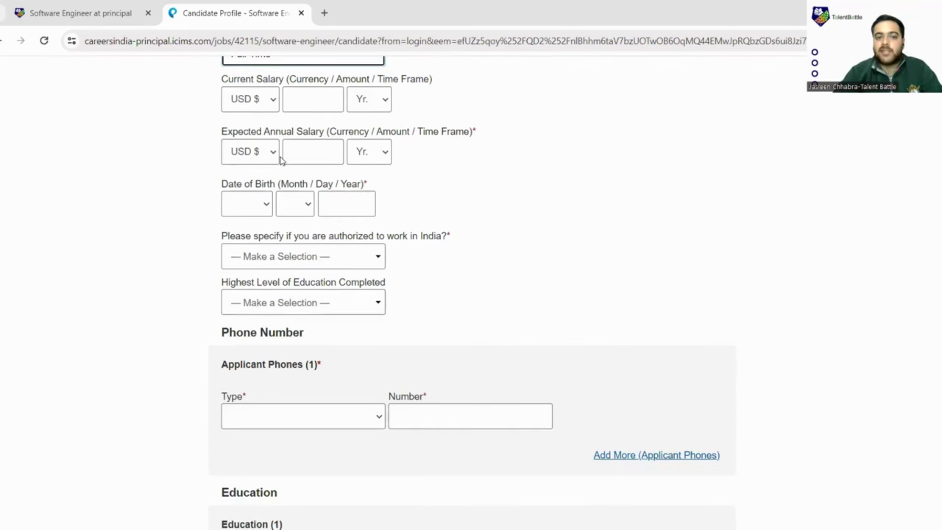
{"action": "left_click", "coordinate": [275, 156]}
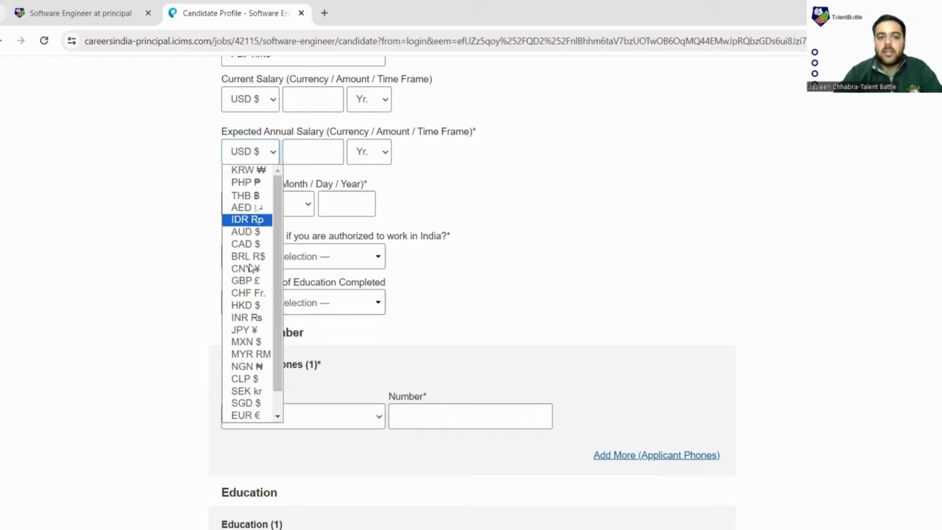
{"action": "scroll", "coordinate": [243, 247], "scroll_direction": "down", "scroll_amount": 1}
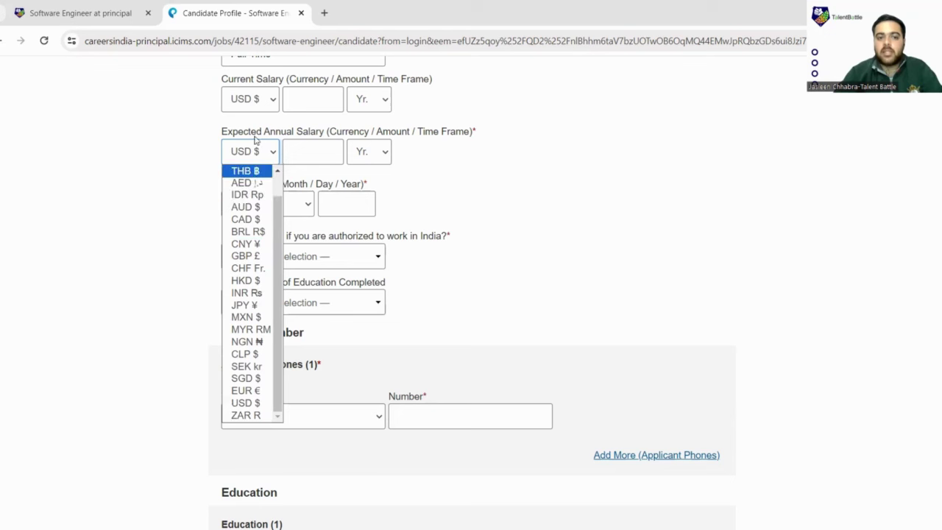
{"action": "scroll", "coordinate": [485, 187], "scroll_direction": "down", "scroll_amount": 2}
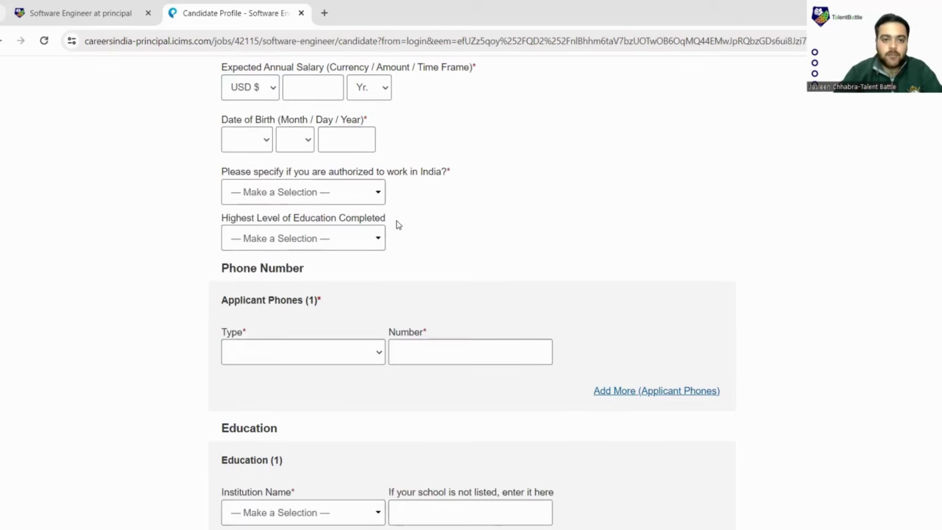
{"action": "scroll", "coordinate": [421, 221], "scroll_direction": "down", "scroll_amount": 4}
{"action": "scroll", "coordinate": [397, 211], "scroll_direction": "up", "scroll_amount": 2}
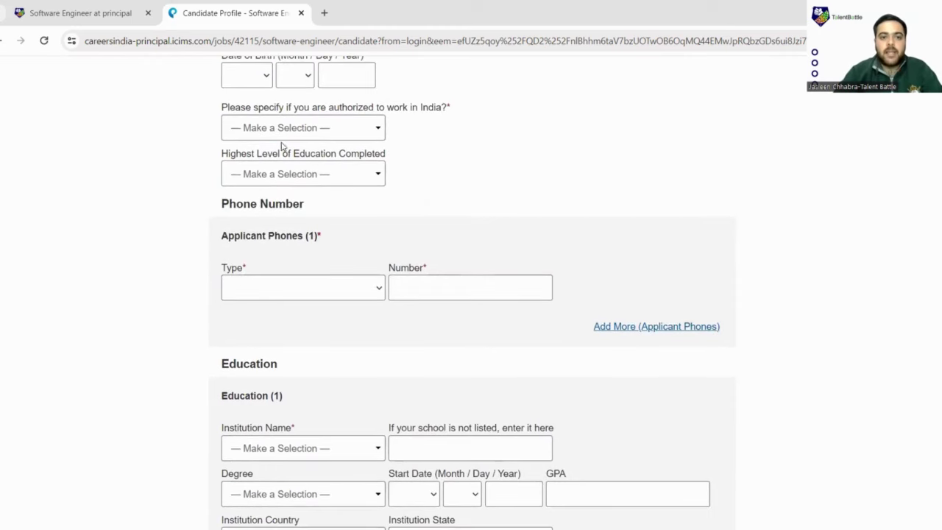
Answer Yes to India work authorization and choose Bachelor's Degree as highest education.
{"action": "left_click", "coordinate": [379, 131]}
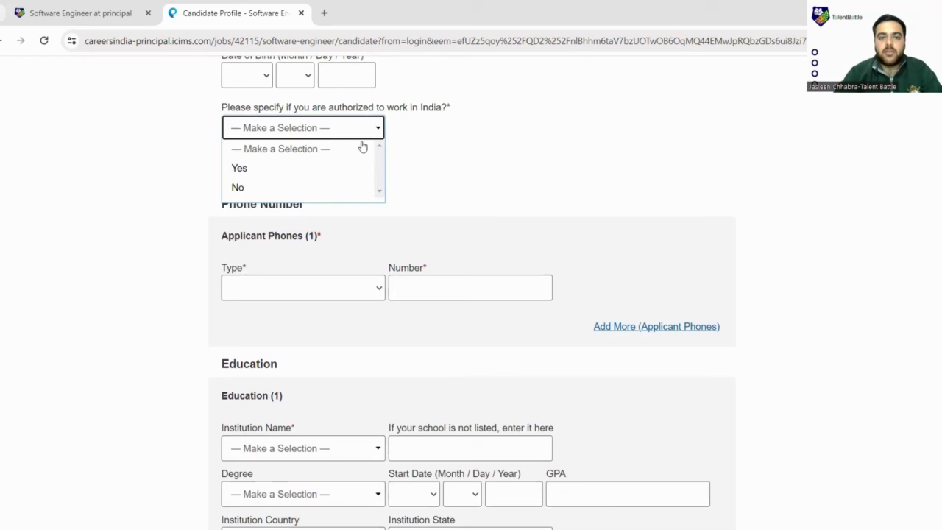
{"action": "left_click", "coordinate": [311, 169]}
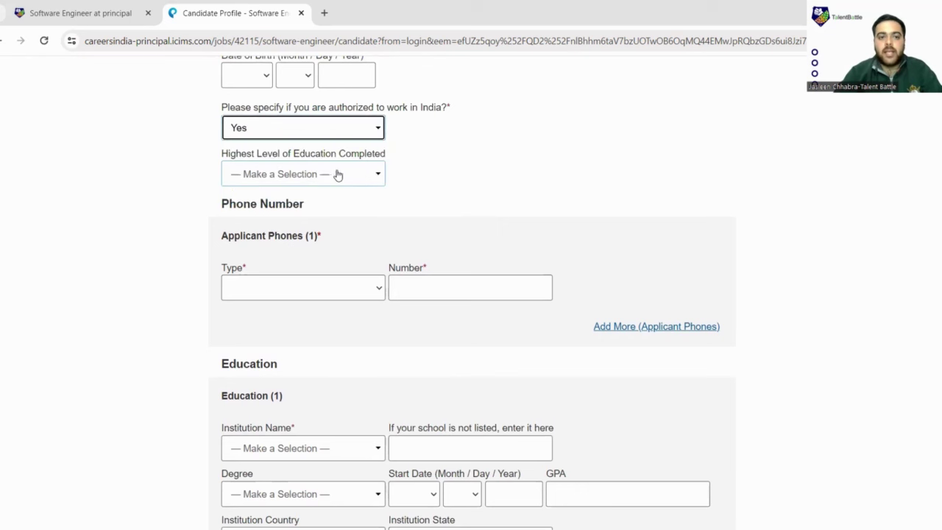
{"action": "left_click", "coordinate": [375, 174]}
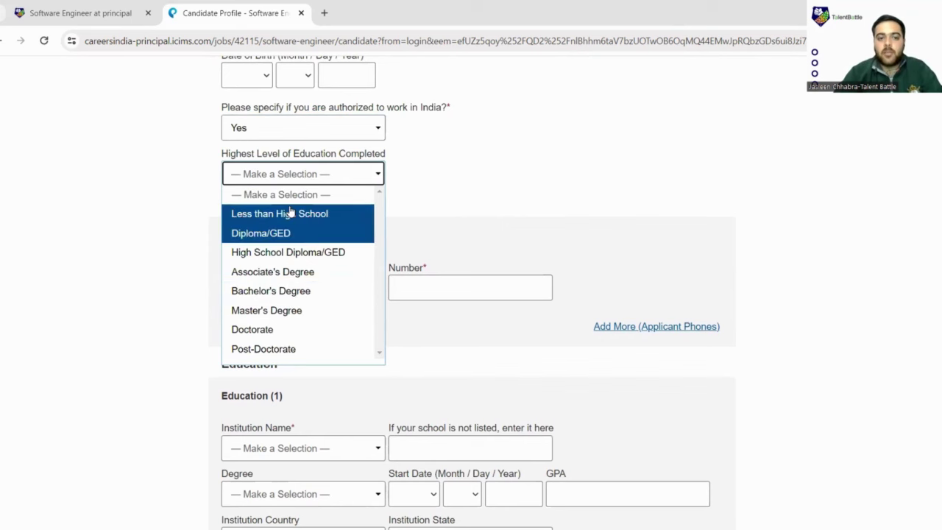
{"action": "left_click", "coordinate": [292, 293]}
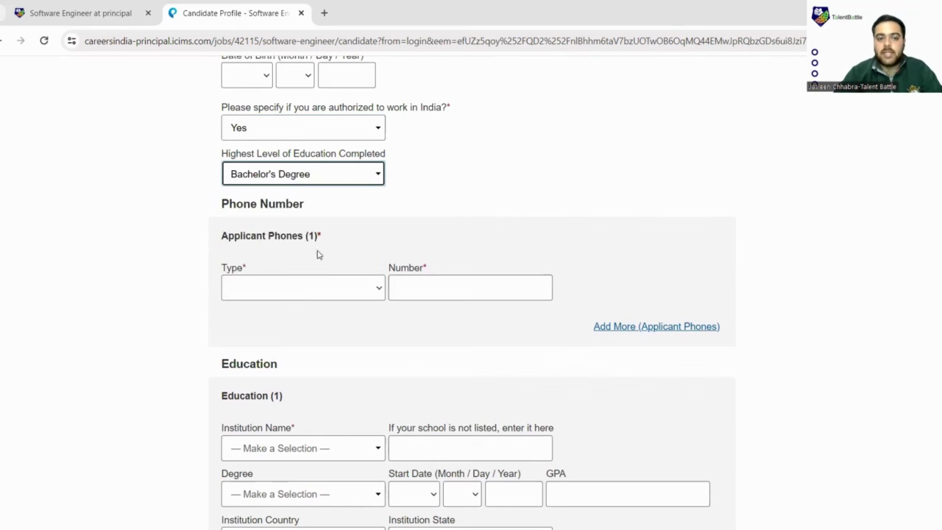
{"action": "scroll", "coordinate": [343, 217], "scroll_direction": "down", "scroll_amount": 2}
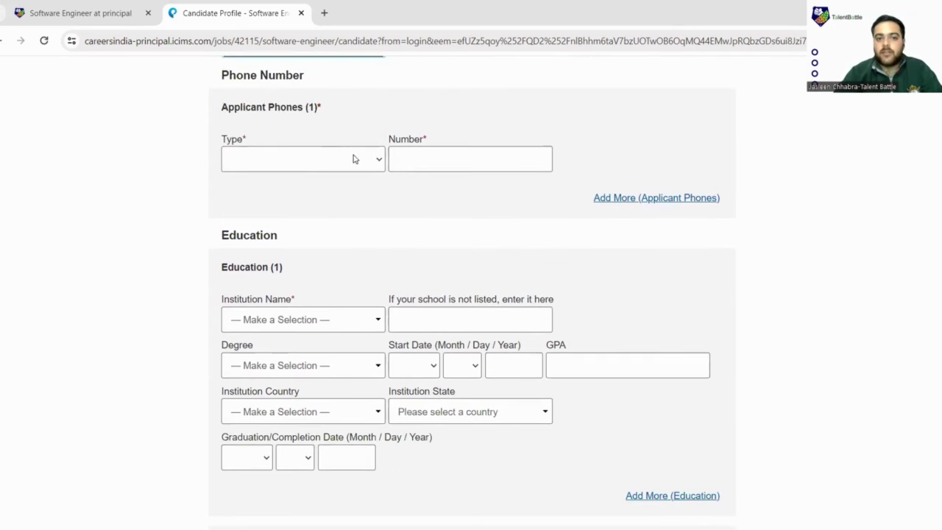
{"action": "left_click", "coordinate": [376, 167]}
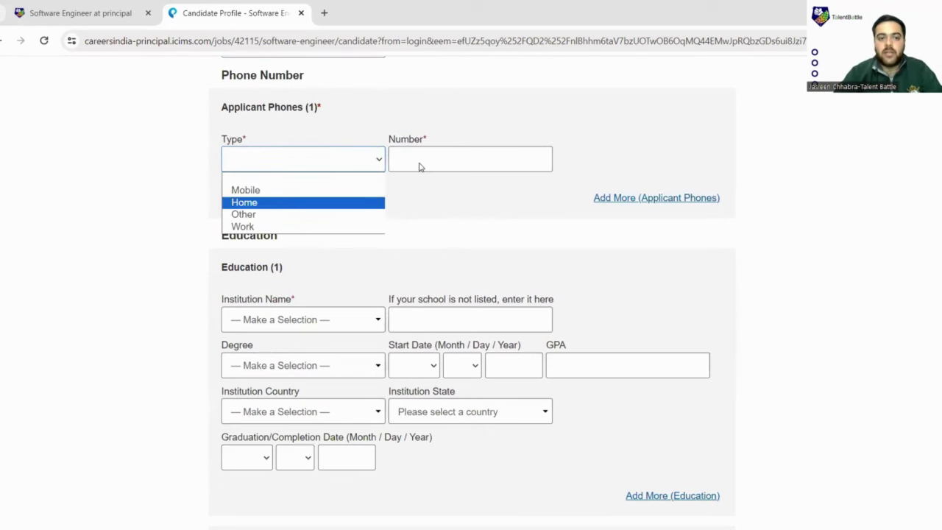
{"action": "scroll", "coordinate": [418, 165], "scroll_direction": "down", "scroll_amount": 2}
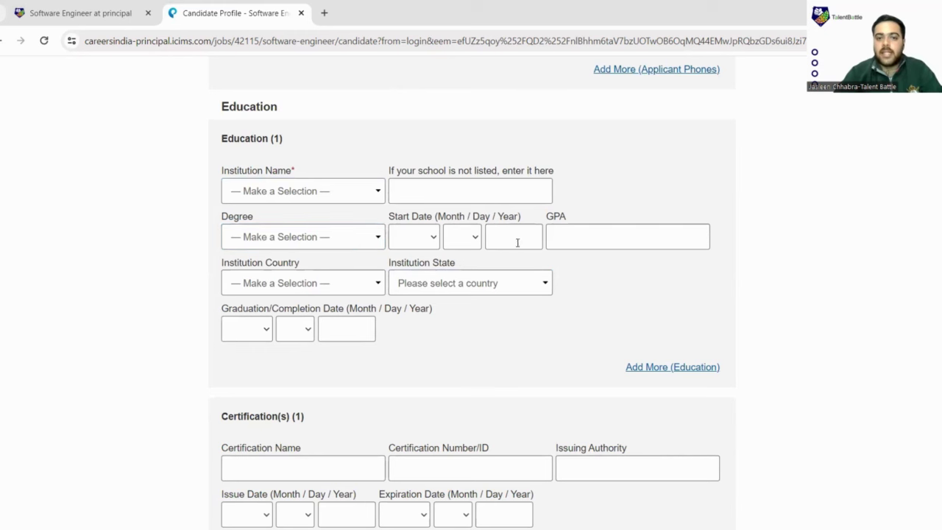
{"action": "scroll", "coordinate": [564, 250], "scroll_direction": "down", "scroll_amount": 1}
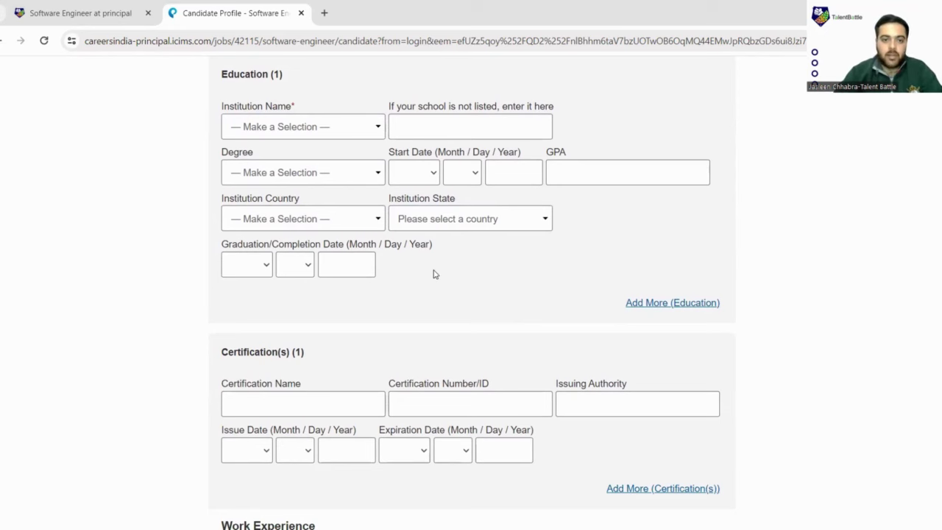
{"action": "scroll", "coordinate": [433, 273], "scroll_direction": "down", "scroll_amount": 1}
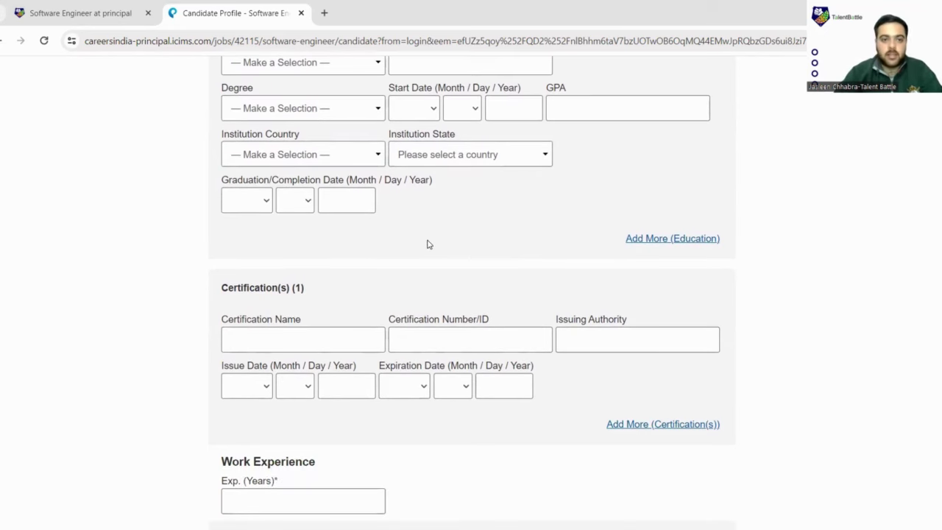
{"action": "scroll", "coordinate": [427, 243], "scroll_direction": "down", "scroll_amount": 1}
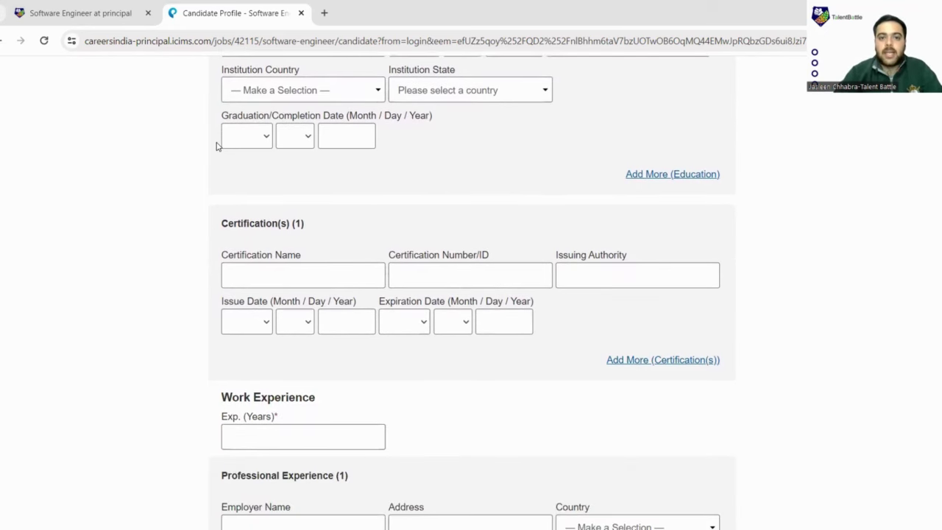
{"action": "scroll", "coordinate": [217, 146], "scroll_direction": "up", "scroll_amount": 1}
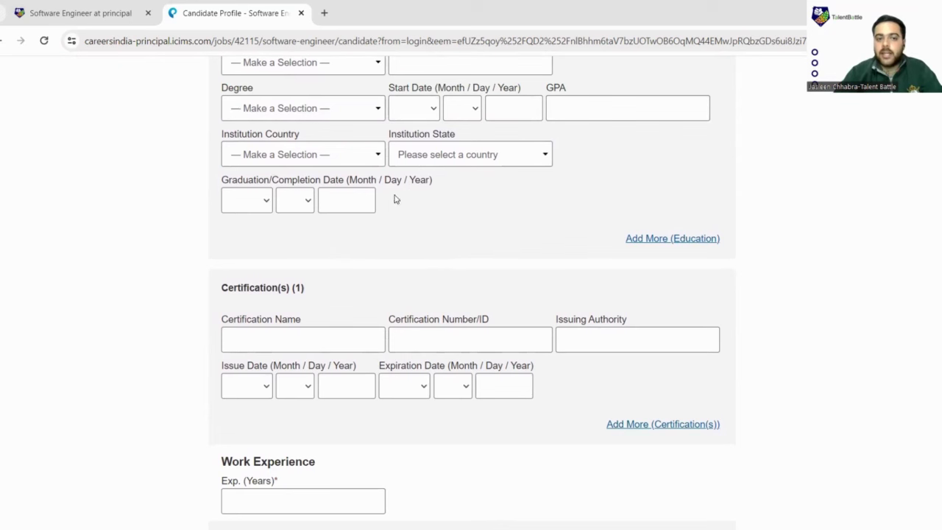
{"action": "scroll", "coordinate": [382, 217], "scroll_direction": "up", "scroll_amount": 2}
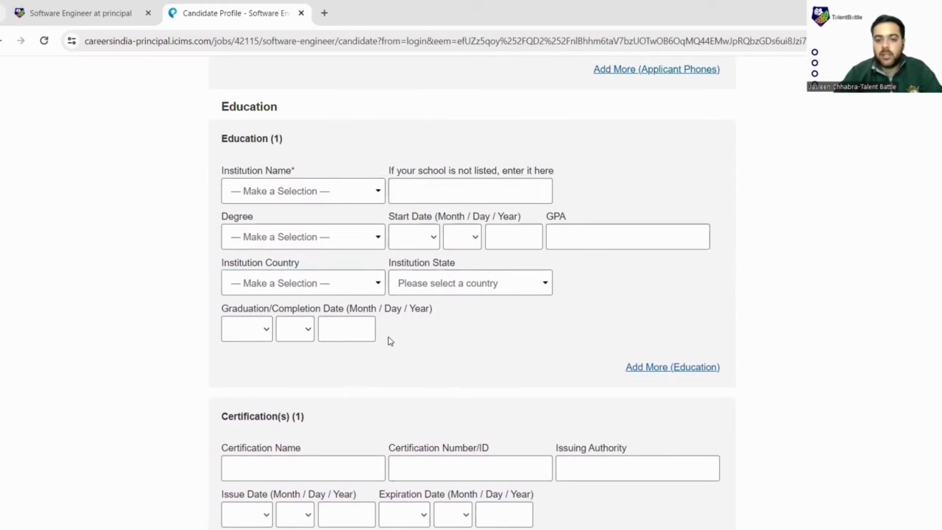
{"action": "scroll", "coordinate": [391, 340], "scroll_direction": "down", "scroll_amount": 4}
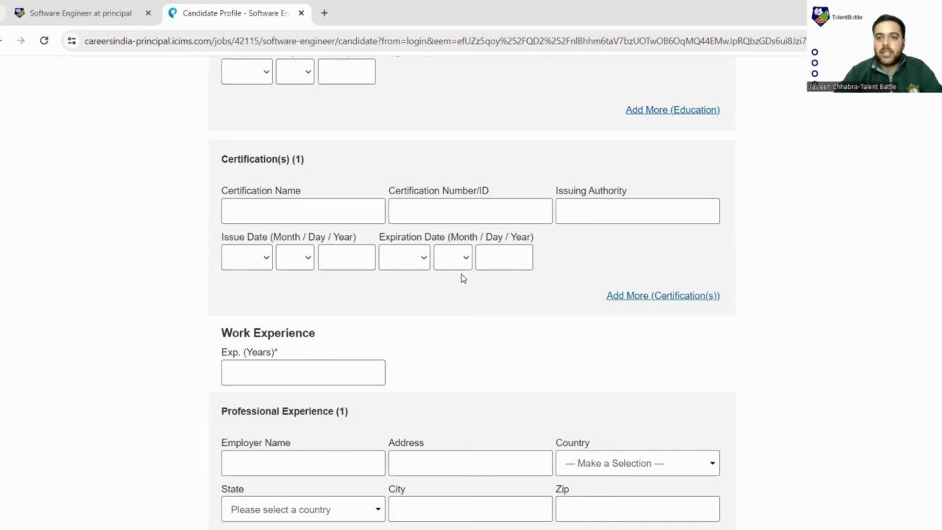
{"action": "scroll", "coordinate": [482, 263], "scroll_direction": "down", "scroll_amount": 3}
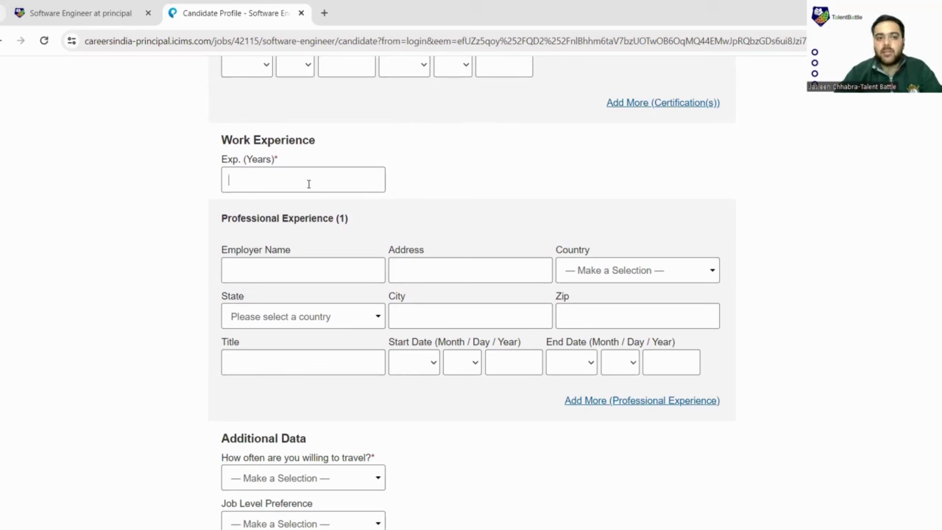
Enter 0 in the field, then set Job Level Preference to Entry Level.
{"action": "type", "text": "0"}
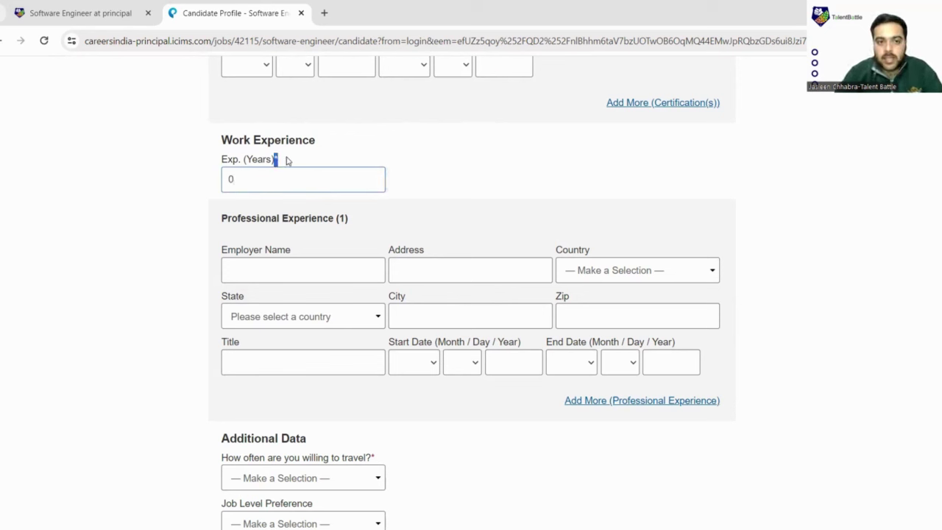
{"action": "scroll", "coordinate": [378, 225], "scroll_direction": "down", "scroll_amount": 2}
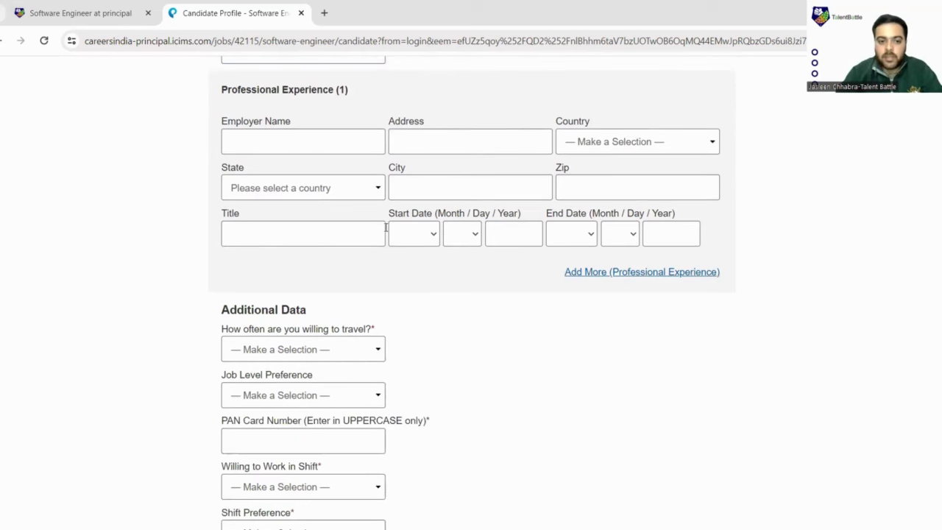
{"action": "scroll", "coordinate": [381, 229], "scroll_direction": "down", "scroll_amount": 2}
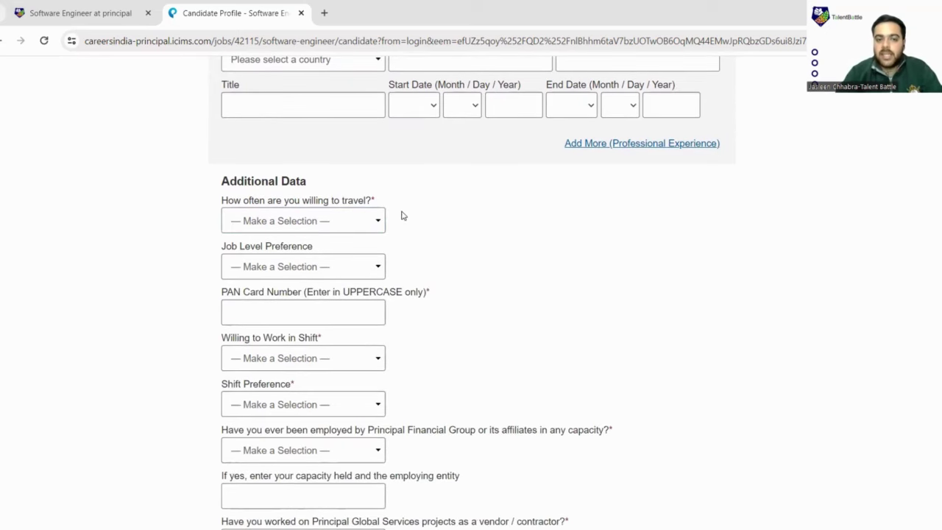
{"action": "scroll", "coordinate": [402, 215], "scroll_direction": "down", "scroll_amount": 1}
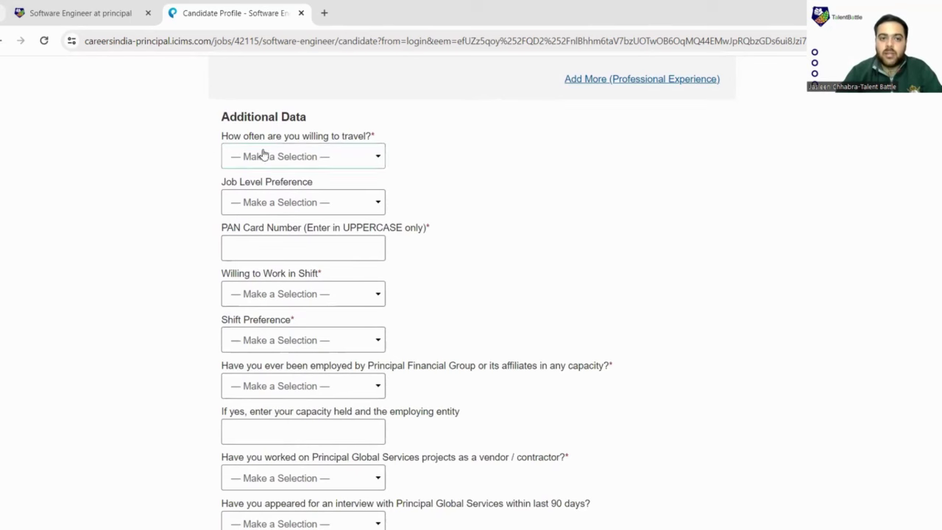
{"action": "scroll", "coordinate": [340, 177], "scroll_direction": "down", "scroll_amount": 1}
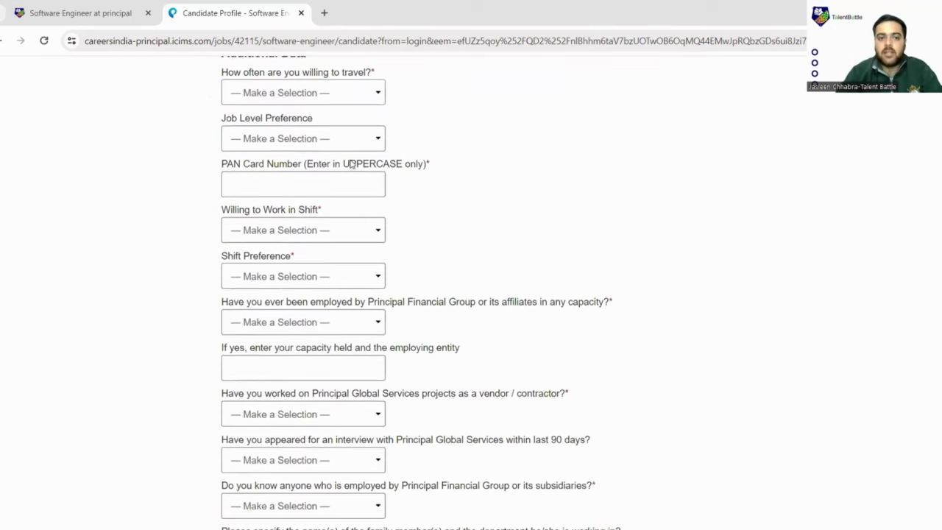
{"action": "left_click", "coordinate": [346, 142]}
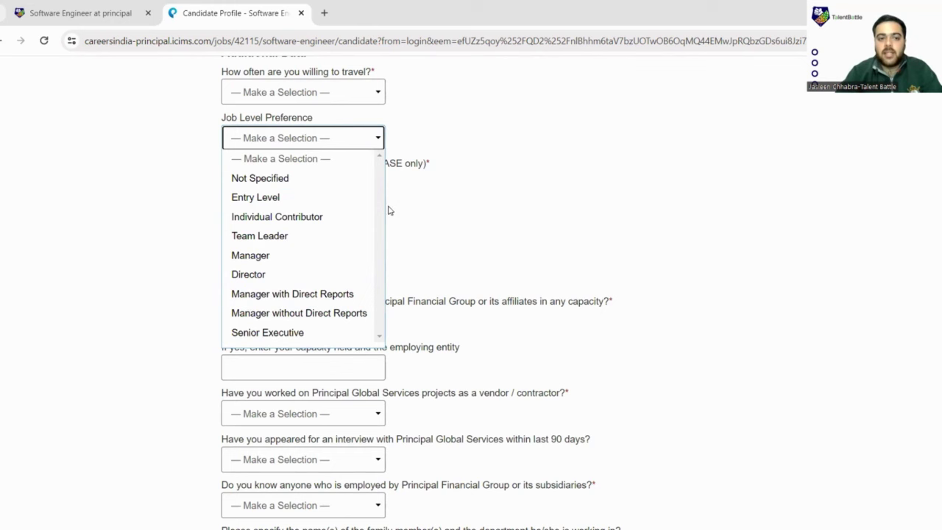
{"action": "left_click", "coordinate": [348, 201]}
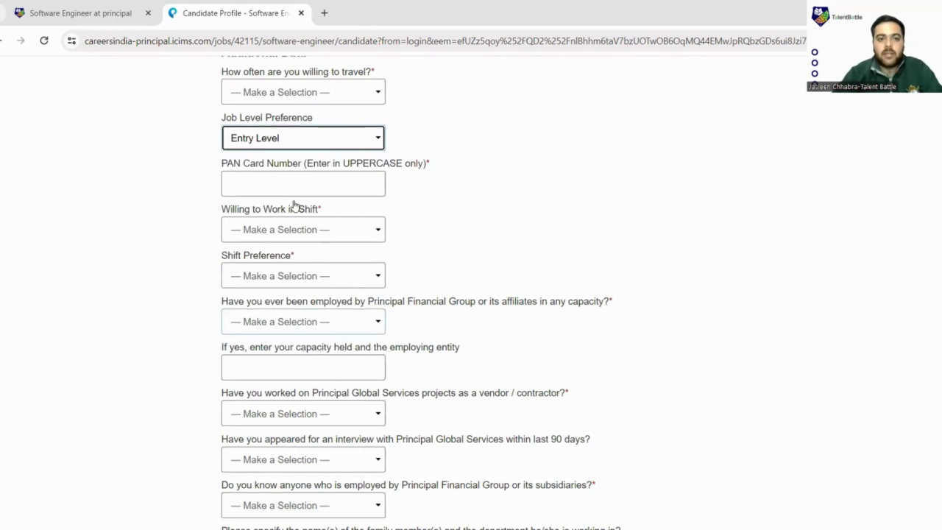
{"action": "left_click_drag", "start_coordinate": [341, 168], "coordinate": [410, 166]}
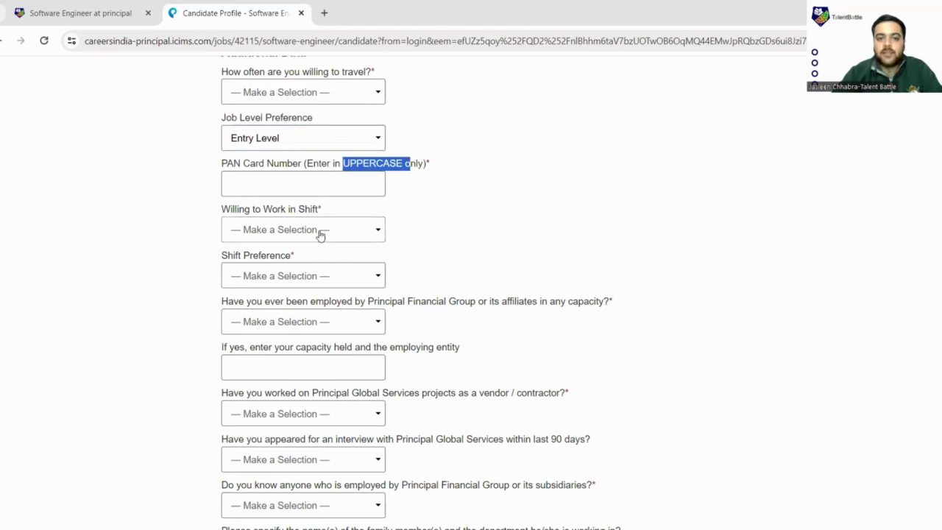
Answer Yes to working in shifts, leaving Shift Preference unselected.
{"action": "left_click", "coordinate": [375, 236]}
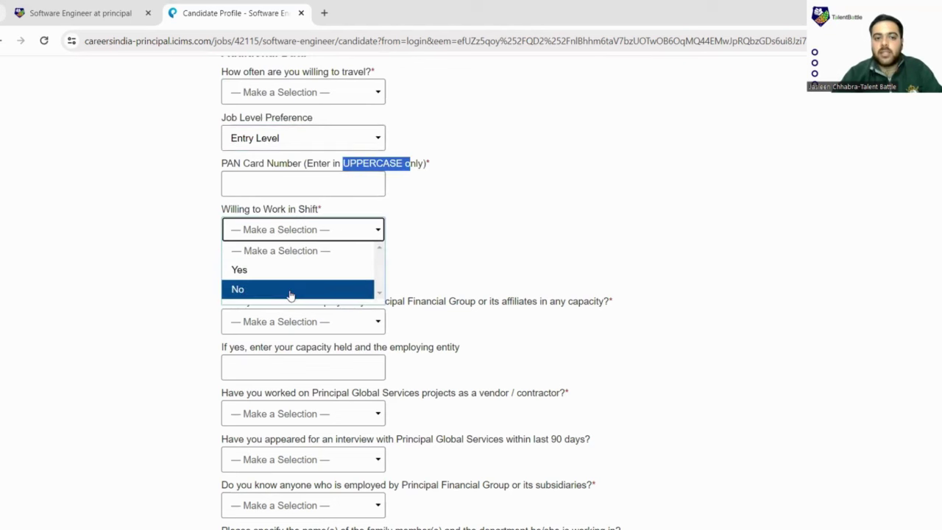
{"action": "left_click", "coordinate": [291, 271]}
{"action": "scroll", "coordinate": [316, 280], "scroll_direction": "down", "scroll_amount": 2}
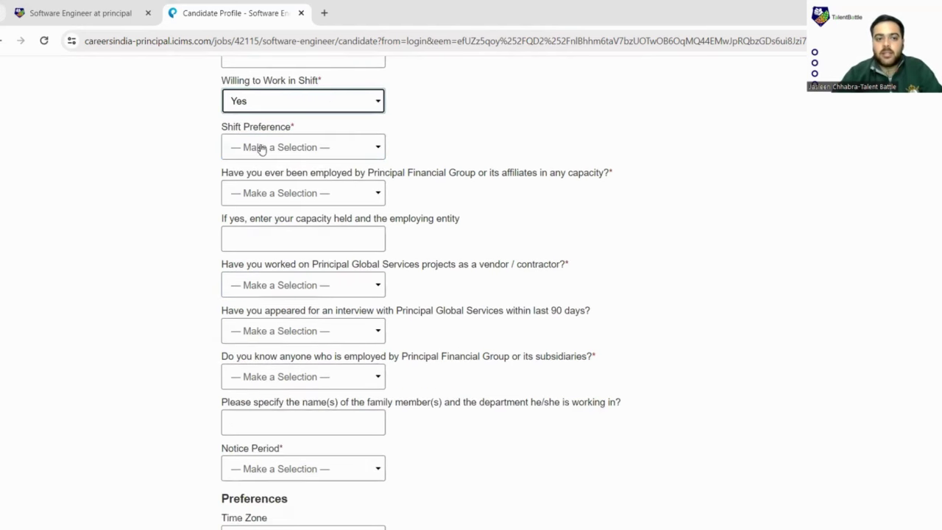
{"action": "left_click", "coordinate": [317, 151]}
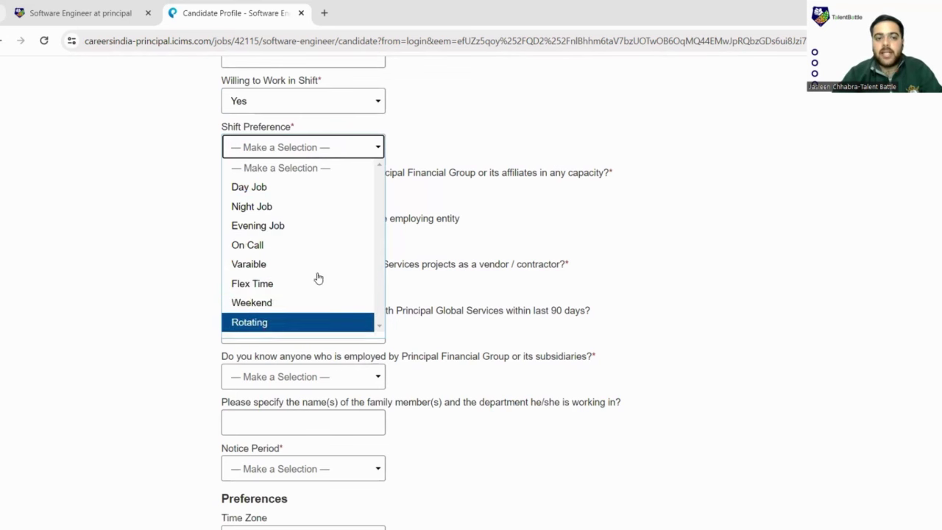
{"action": "left_click", "coordinate": [457, 109]}
{"action": "scroll", "coordinate": [459, 109], "scroll_direction": "down", "scroll_amount": 1}
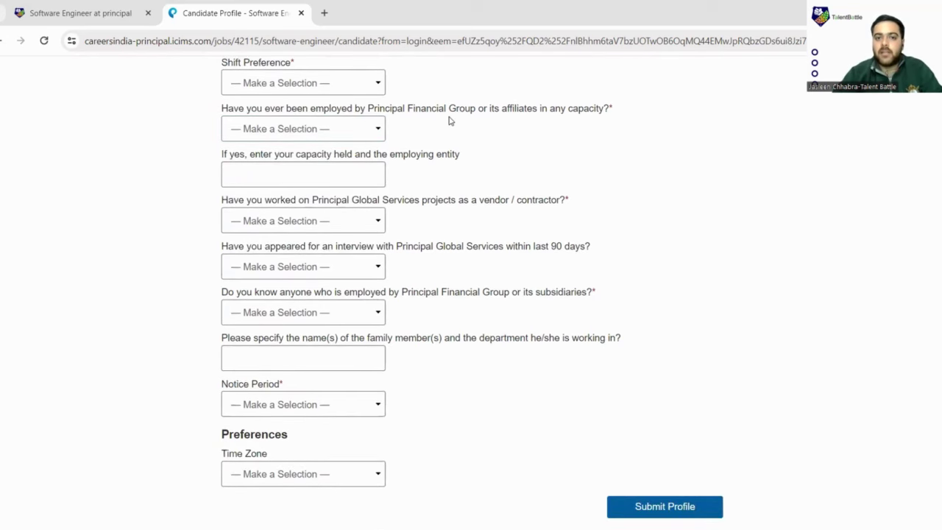
Answer No to prior Principal employment, vendor work, a recent interview and knowing an employee.
{"action": "left_click", "coordinate": [378, 130]}
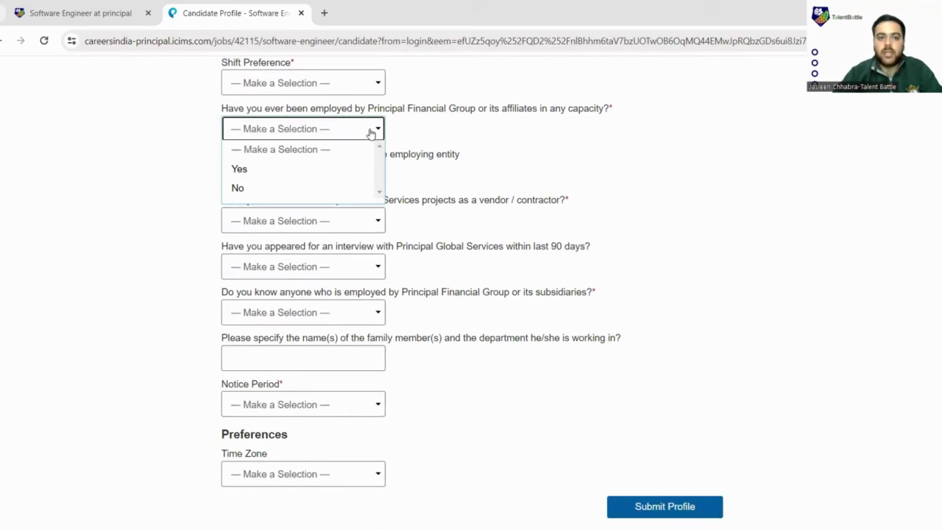
{"action": "left_click", "coordinate": [292, 187]}
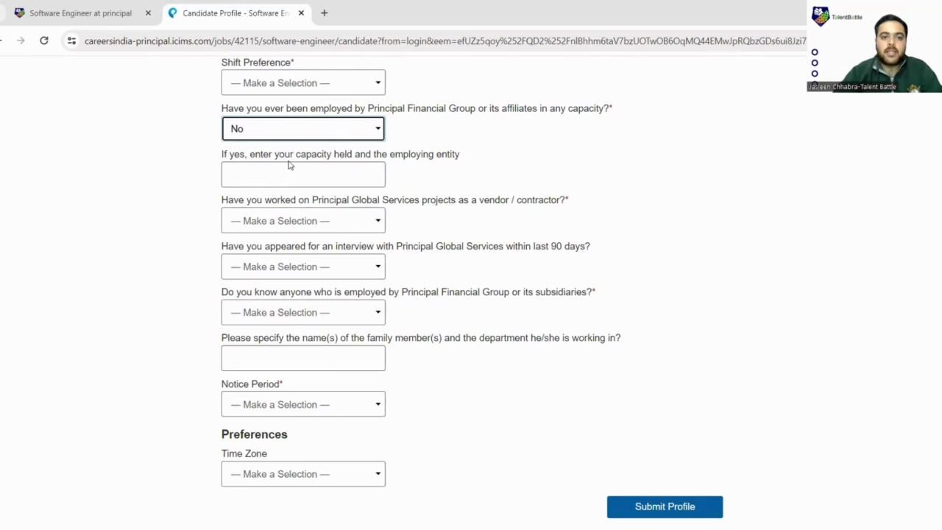
{"action": "scroll", "coordinate": [282, 202], "scroll_direction": "down", "scroll_amount": 1}
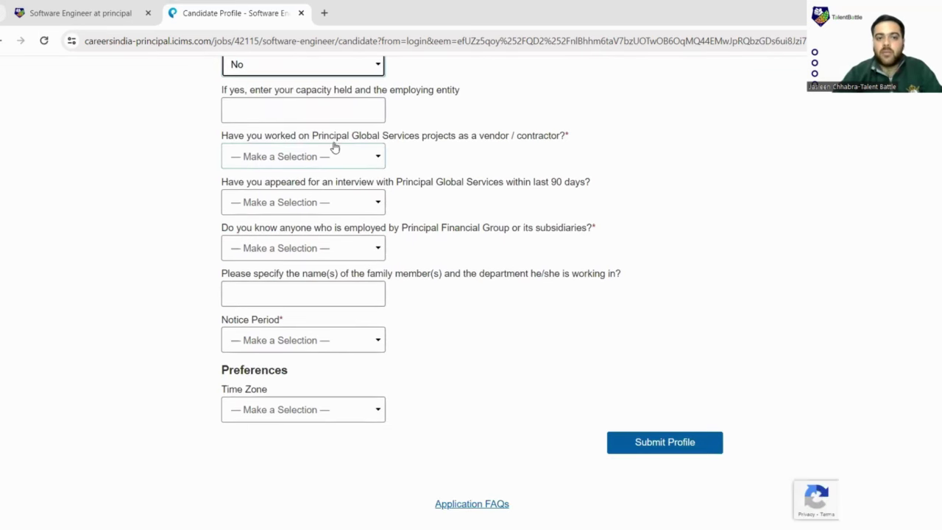
{"action": "left_click", "coordinate": [380, 155]}
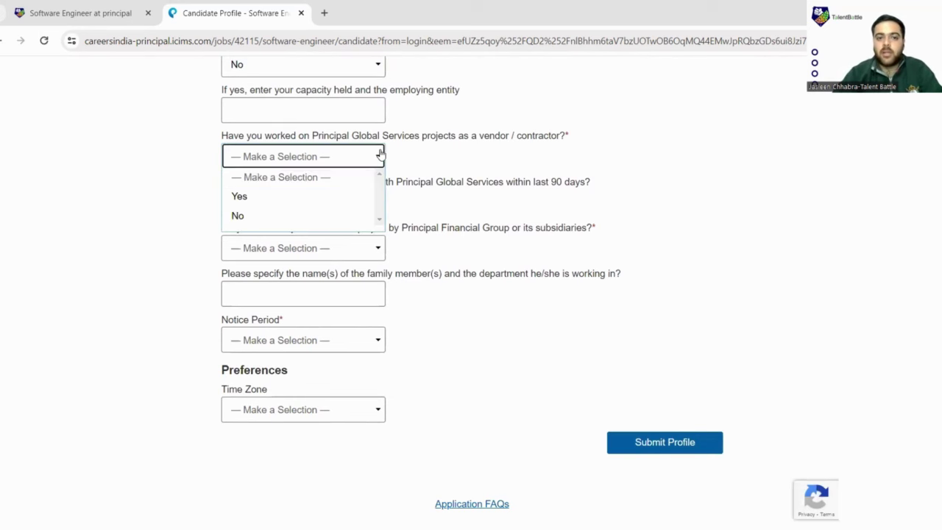
{"action": "left_click", "coordinate": [297, 217]}
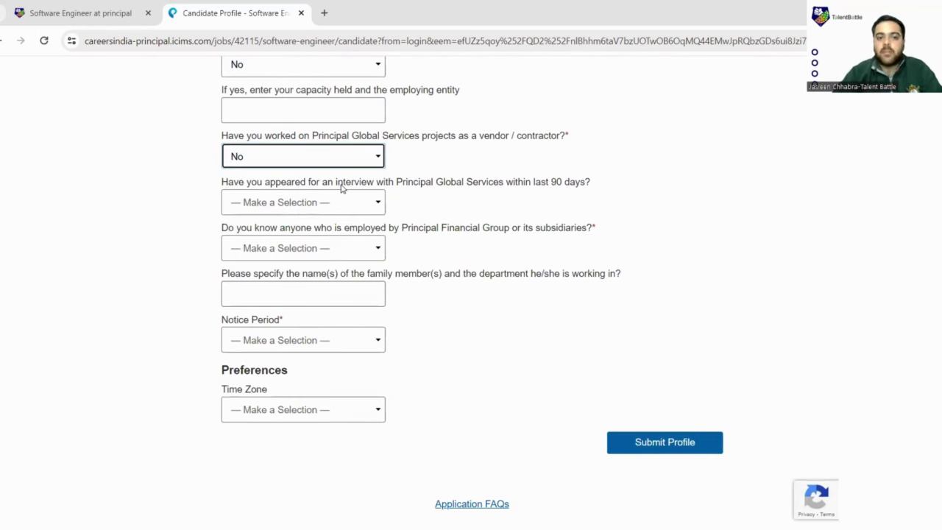
{"action": "left_click", "coordinate": [368, 205]}
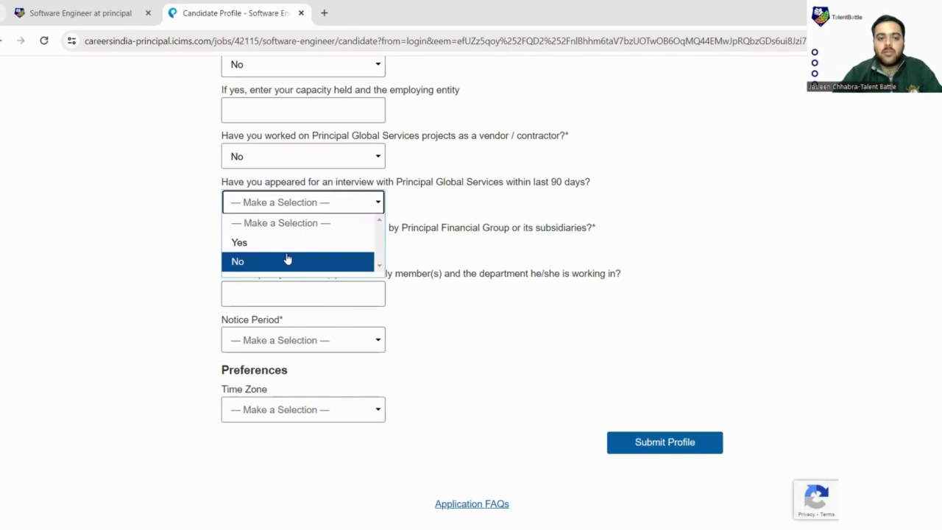
{"action": "left_click", "coordinate": [286, 261]}
{"action": "left_click", "coordinate": [350, 249]}
{"action": "left_click", "coordinate": [319, 313]}
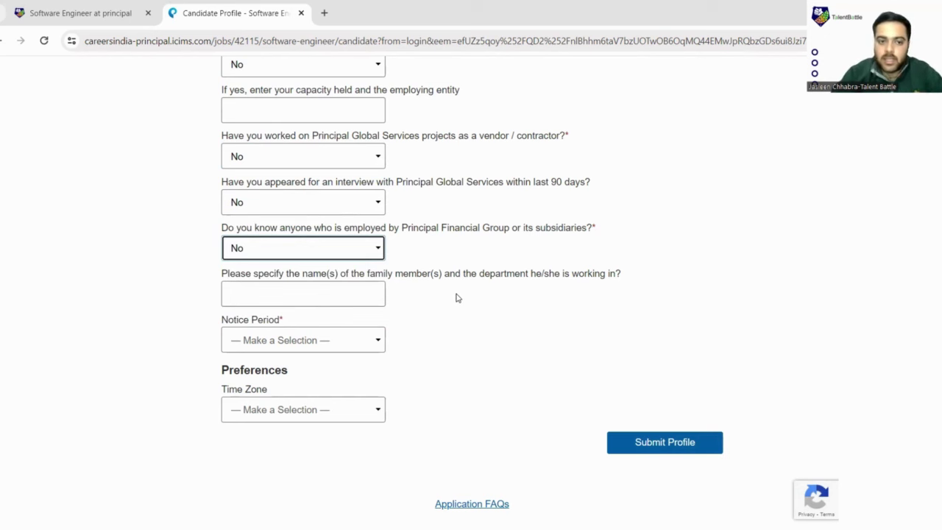
{"action": "scroll", "coordinate": [442, 333], "scroll_direction": "down", "scroll_amount": 1}
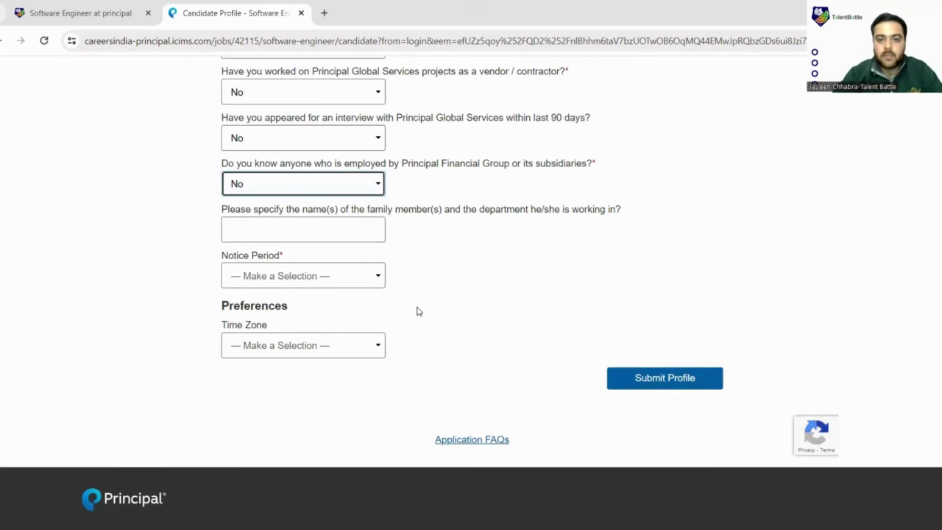
Open the Notice Period dropdown listing Immediate, 30, 60 and 90 Days.
{"action": "left_click", "coordinate": [354, 278]}
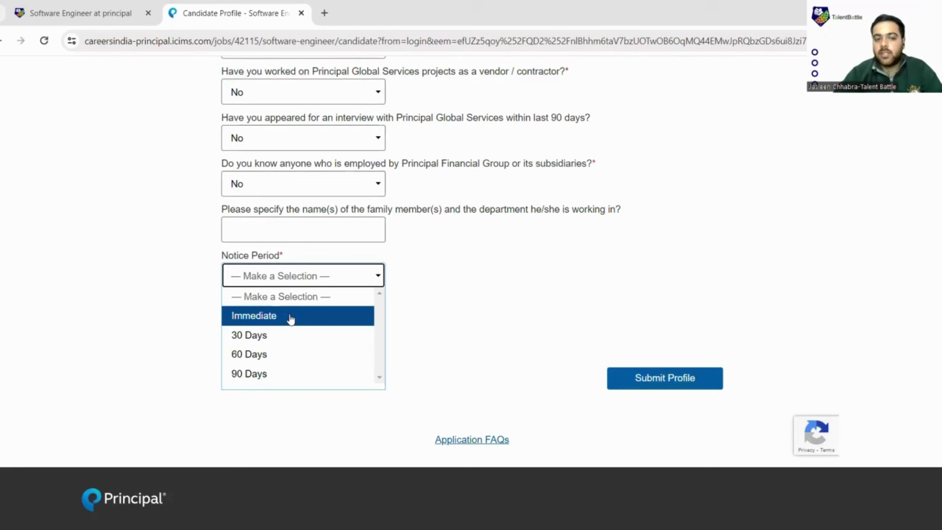
Choose Immediate for Notice Period and leave Time Zone unselected after browsing its list.
{"action": "left_click", "coordinate": [290, 318]}
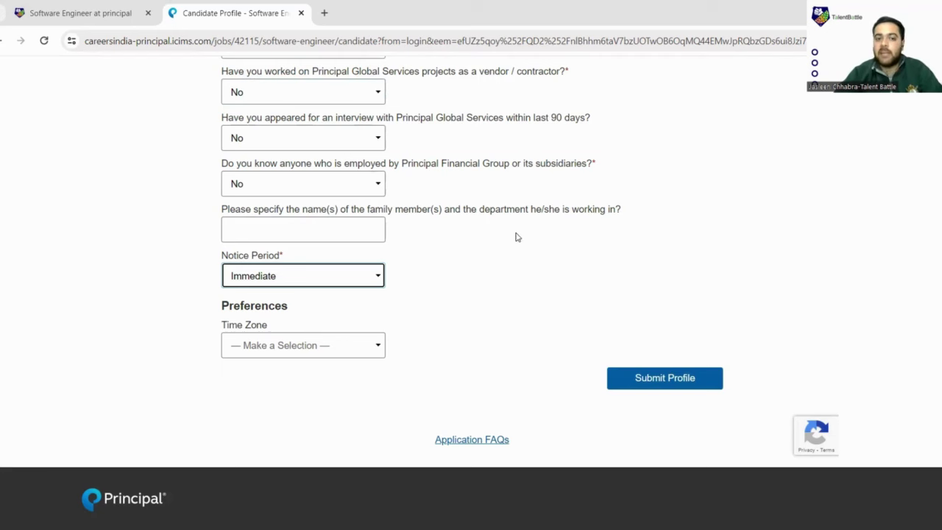
{"action": "scroll", "coordinate": [200, 230], "scroll_direction": "down", "scroll_amount": 2}
{"action": "left_click", "coordinate": [322, 221]}
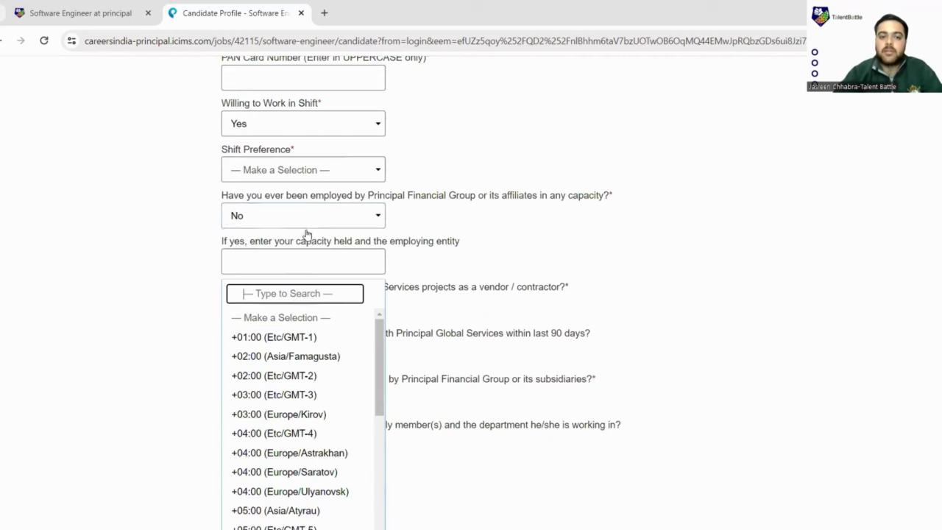
{"action": "scroll", "coordinate": [289, 368], "scroll_direction": "down", "scroll_amount": 3}
{"action": "scroll", "coordinate": [288, 368], "scroll_direction": "down", "scroll_amount": 1}
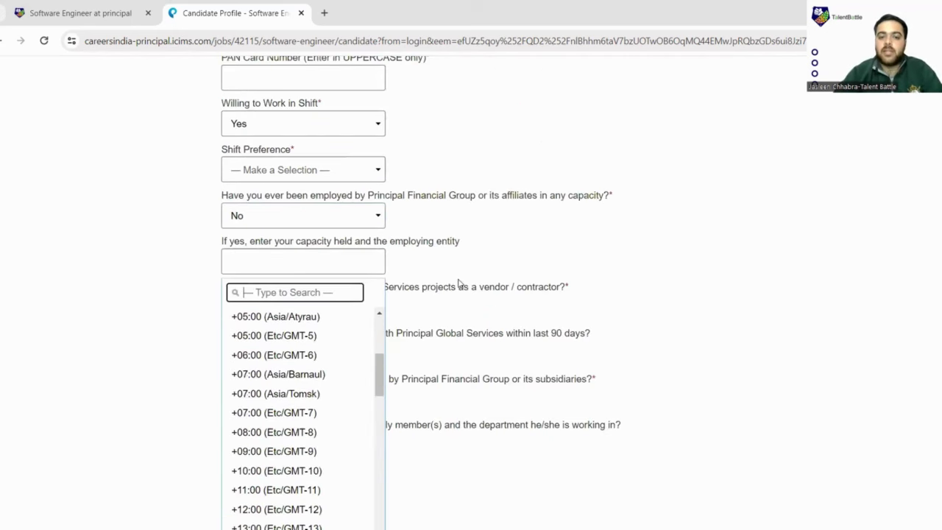
{"action": "left_click", "coordinate": [217, 432]}
{"action": "scroll", "coordinate": [322, 351], "scroll_direction": "down", "scroll_amount": 5}
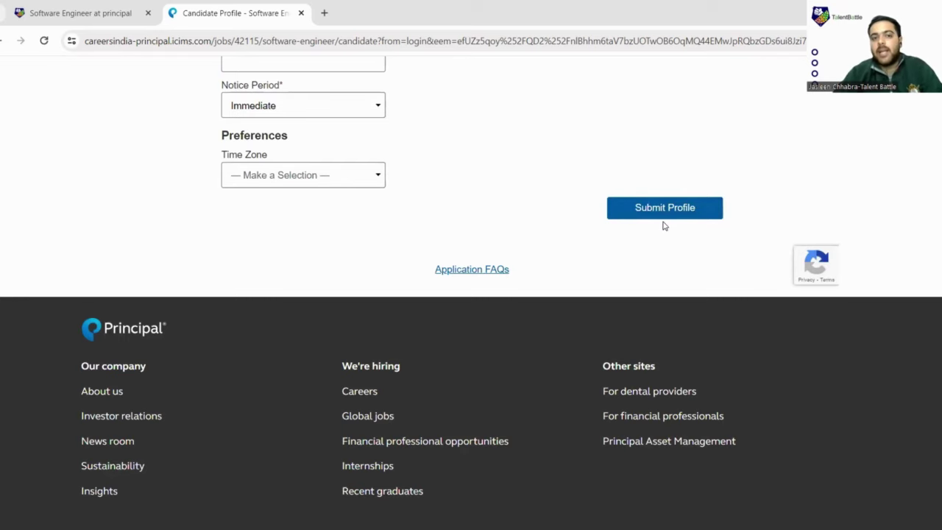
{"action": "scroll", "coordinate": [666, 224], "scroll_direction": "up", "scroll_amount": 4}
{"action": "scroll", "coordinate": [662, 226], "scroll_direction": "up", "scroll_amount": 20}
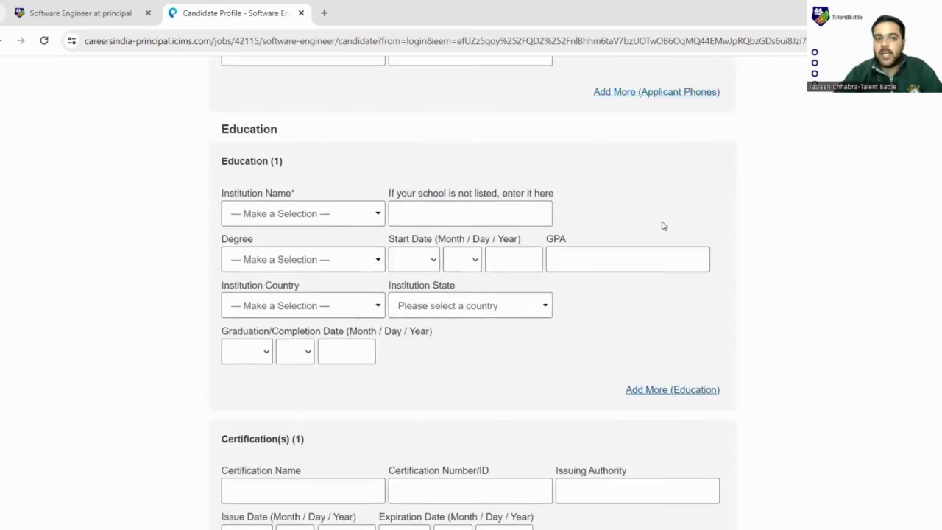
{"action": "scroll", "coordinate": [662, 227], "scroll_direction": "up", "scroll_amount": 8}
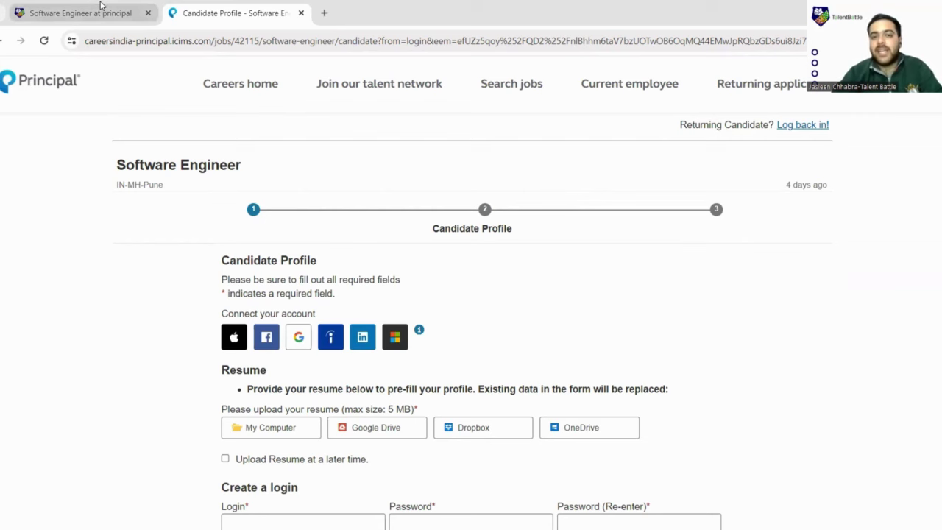
{"action": "mouse_move", "coordinate": [101, 7]}
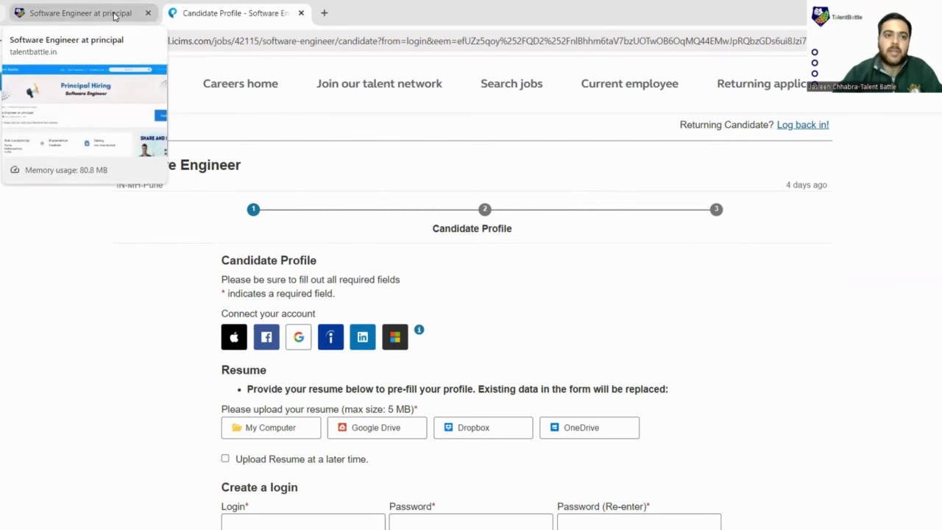
Switch back to the Talent Battle 'Software Engineer at principal' job page tab.
{"action": "left_click", "coordinate": [114, 13]}
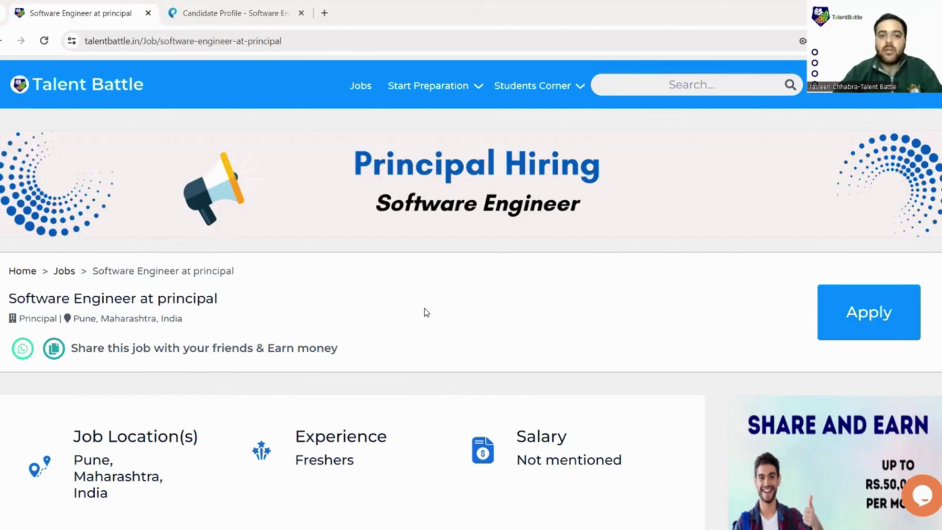
{"action": "mouse_move", "coordinate": [439, 95]}
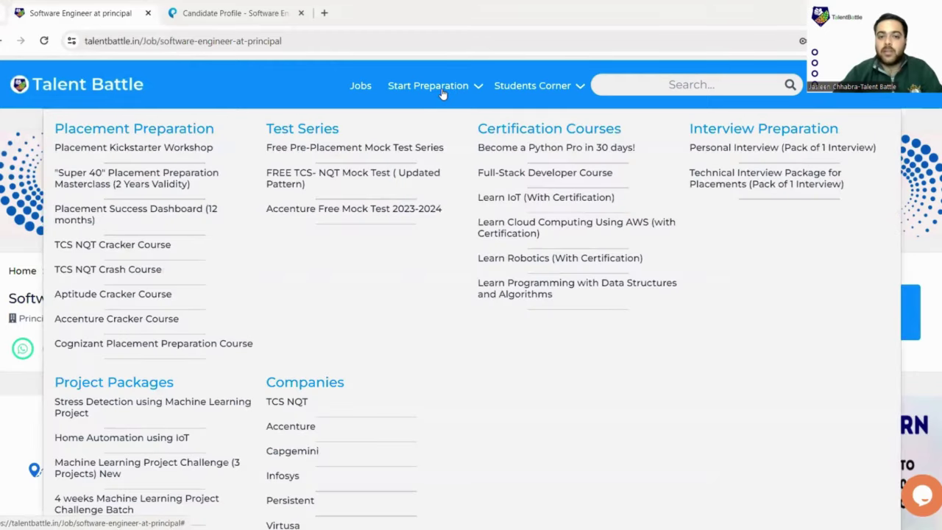